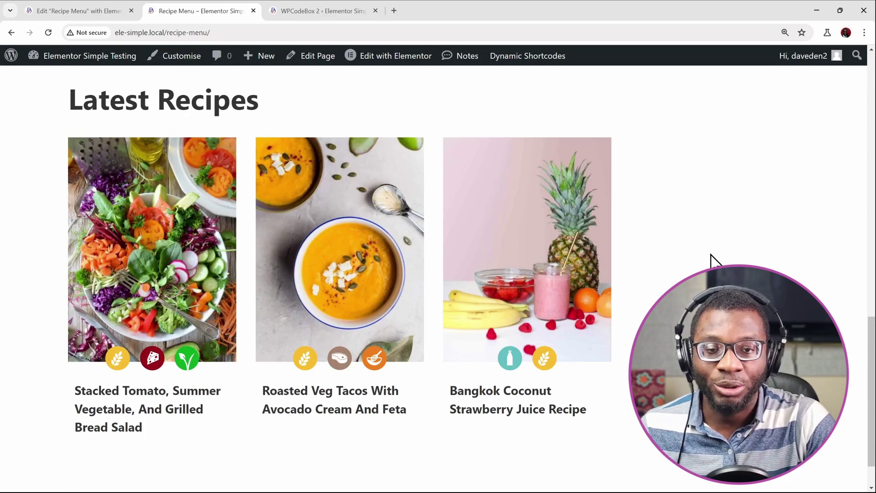
Inspect the label icons on the Latest Recipes cards before moving to ACF Post Types
mouse_move(518, 349)
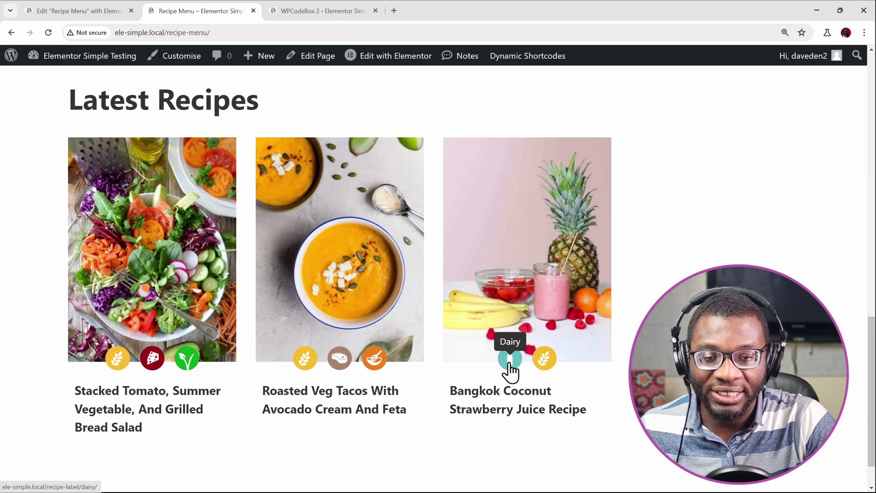
mouse_move(544, 369)
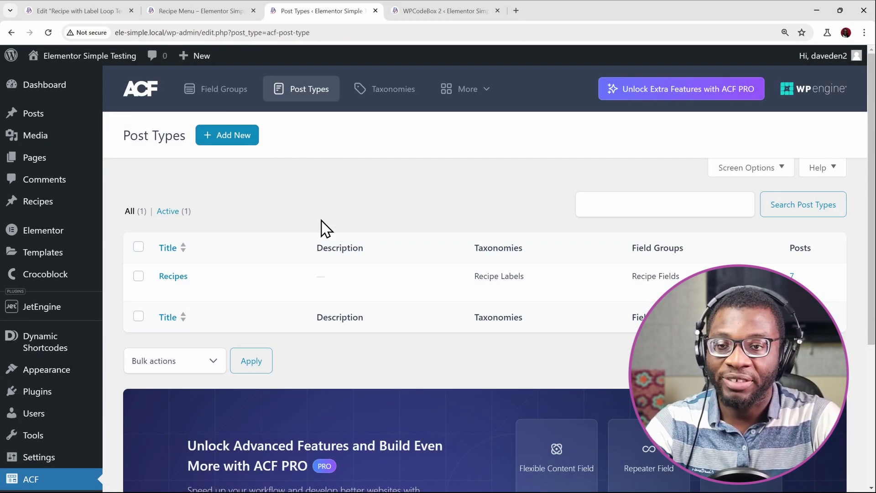
Review the Recipe Labels taxonomy settings, then view the WPCodeBox 2 snippet editor
scroll(326, 220, "down", 1)
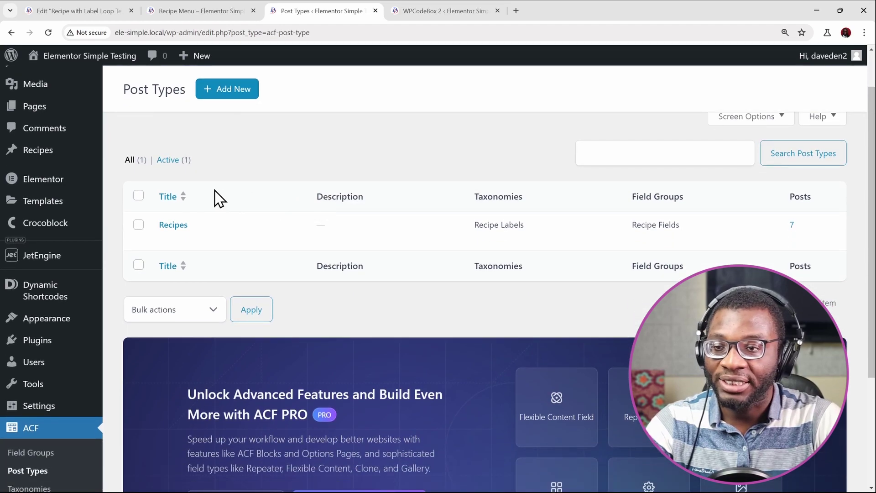
mouse_move(187, 236)
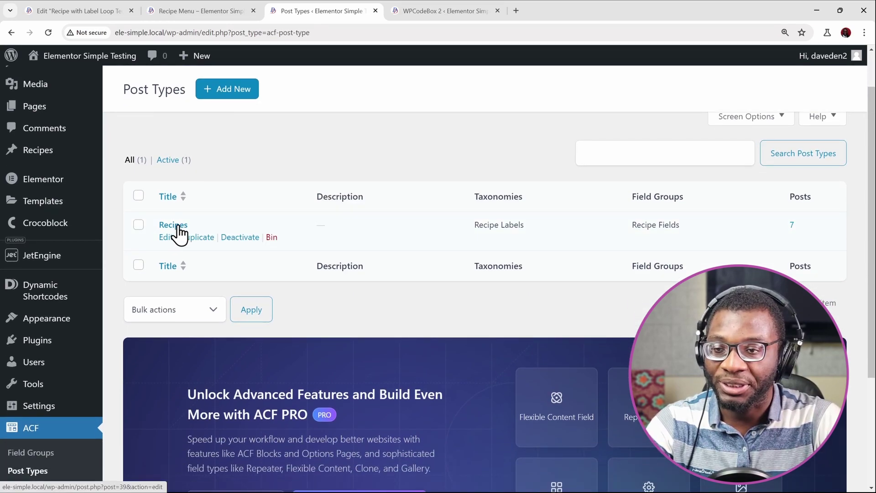
scroll(180, 234, "down", 3)
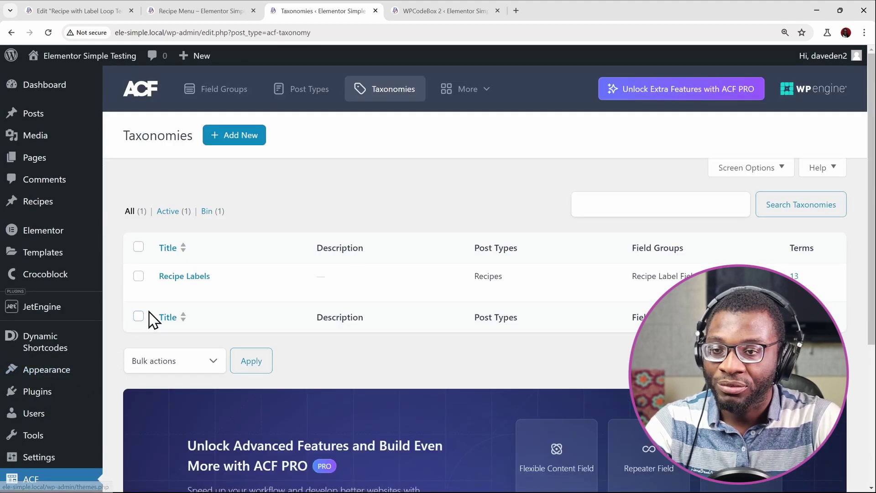
mouse_move(190, 293)
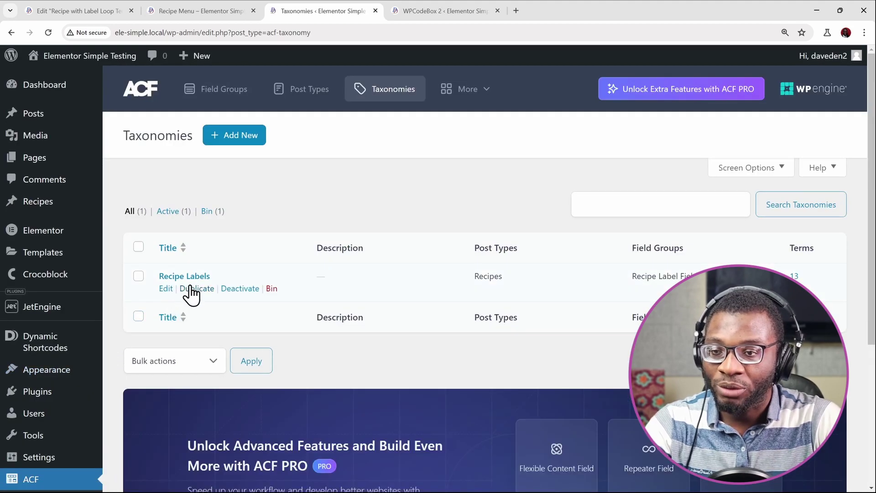
left_click(198, 275)
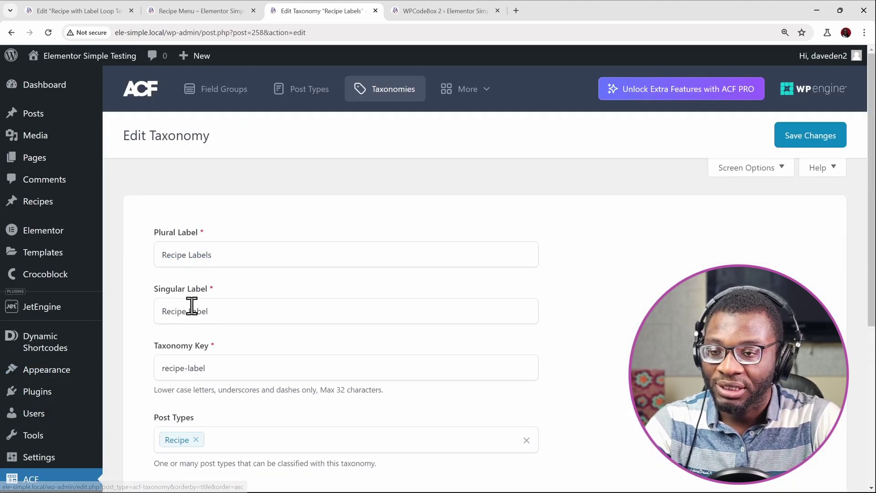
scroll(178, 304, "down", 2)
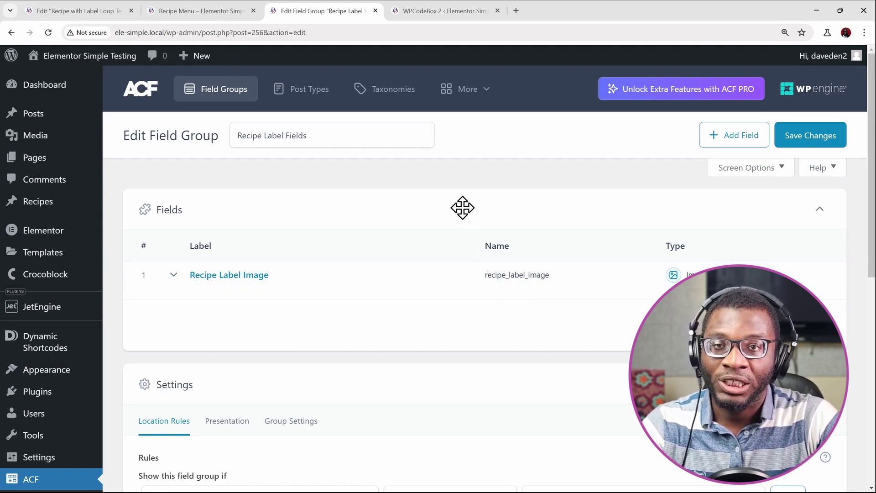
left_click(416, 12)
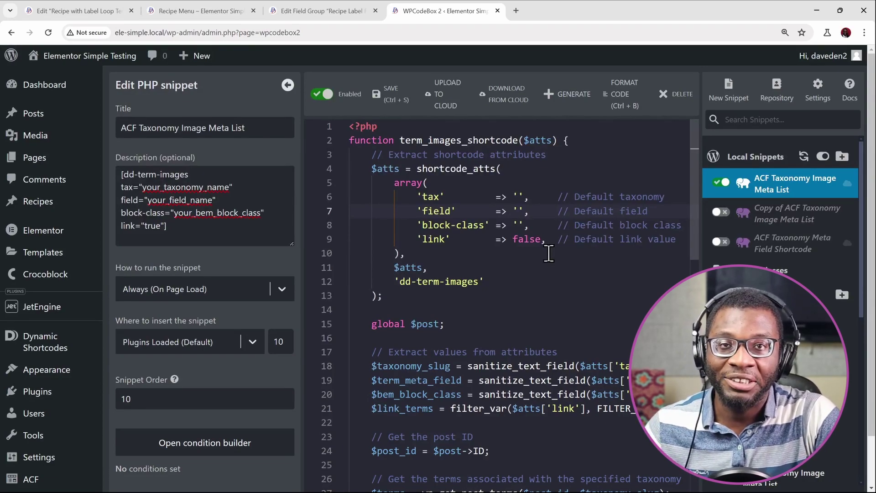
Copy the dd-term-images shortcode example from the snippet description and go back to Elementor
scroll(543, 251, "down", 3)
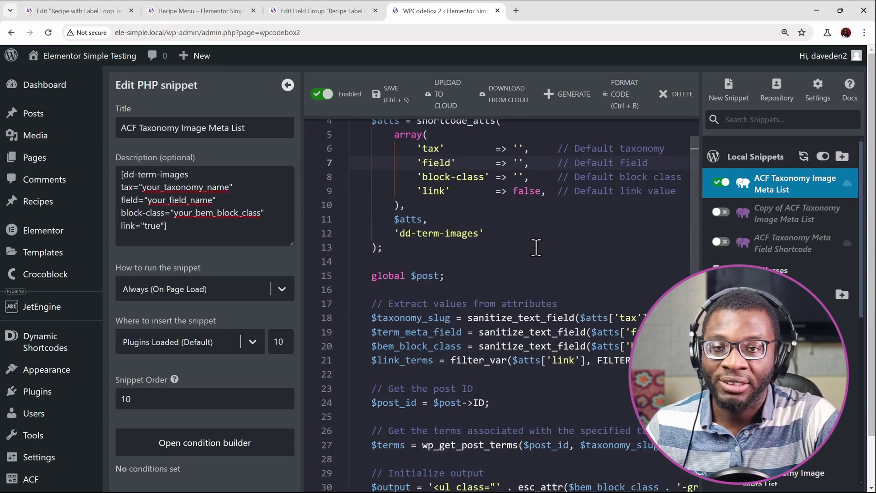
scroll(535, 246, "up", 3)
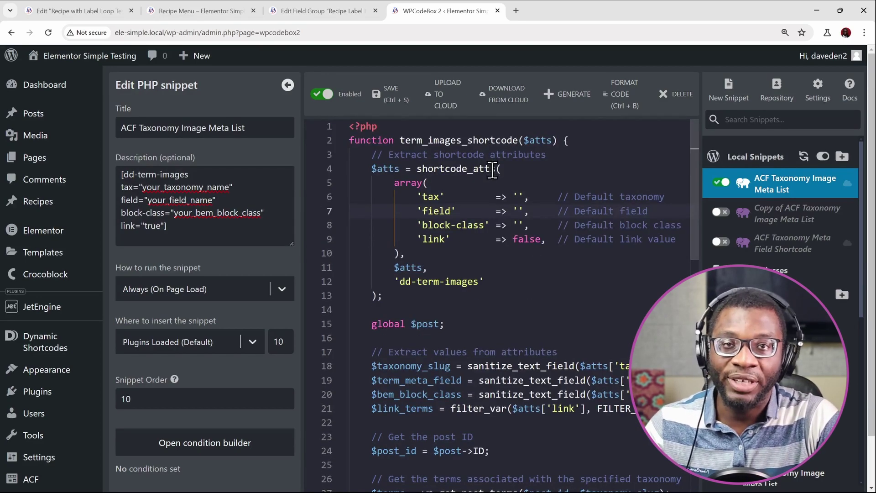
scroll(495, 172, "down", 2)
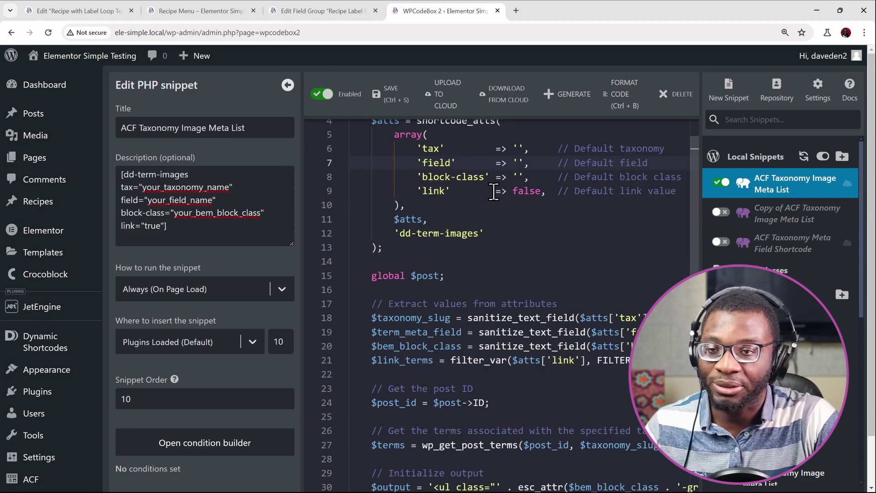
scroll(498, 194, "up", 2)
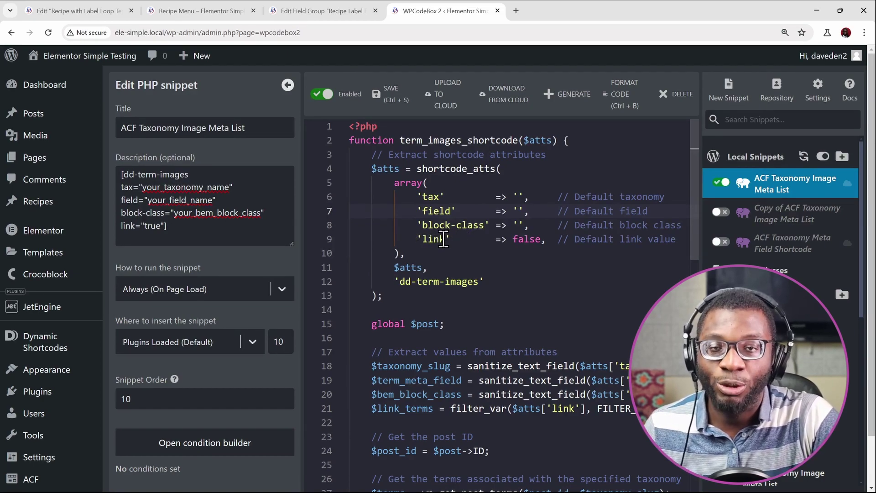
triple_click(201, 229)
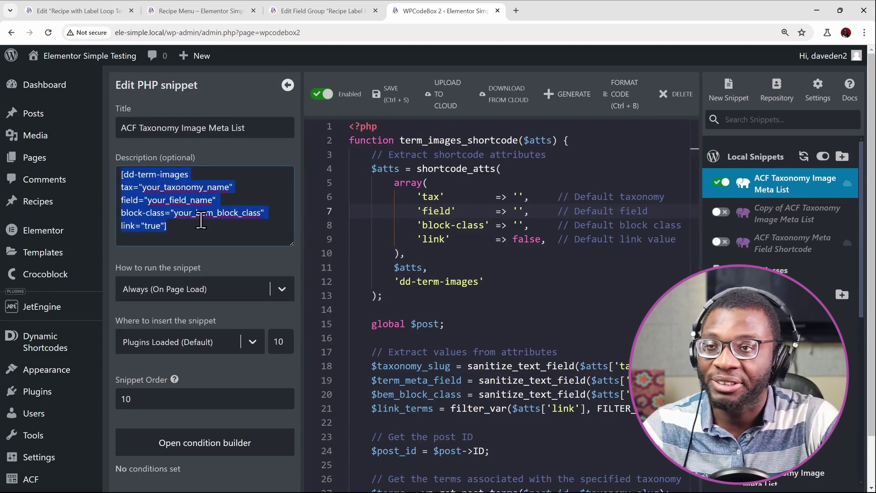
left_click(91, 10)
Add a Shortcode widget into the card's Image Wrapper and paste the dd-term-images shortcode
scroll(388, 227, "up", 1)
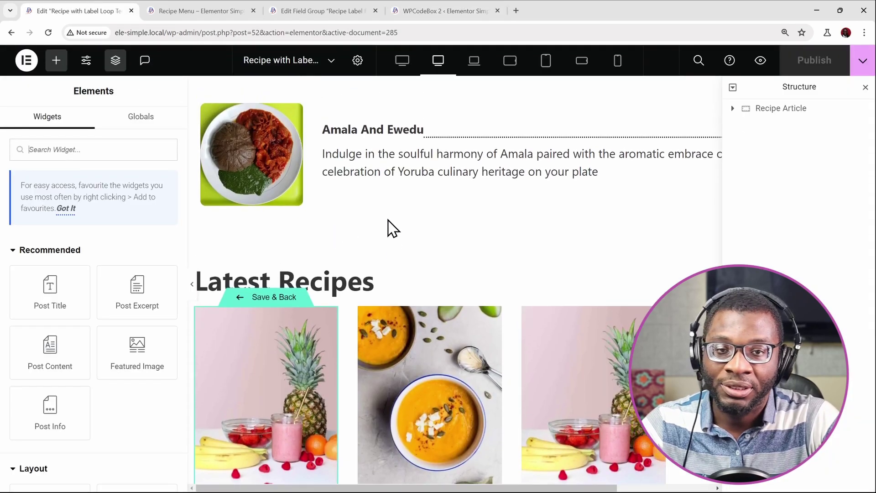
scroll(391, 228, "down", 3)
left_click(276, 293)
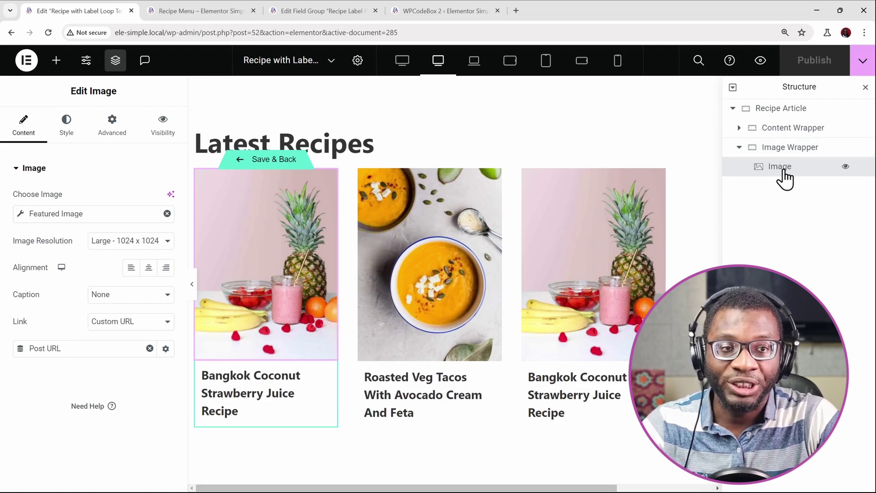
left_click(56, 62)
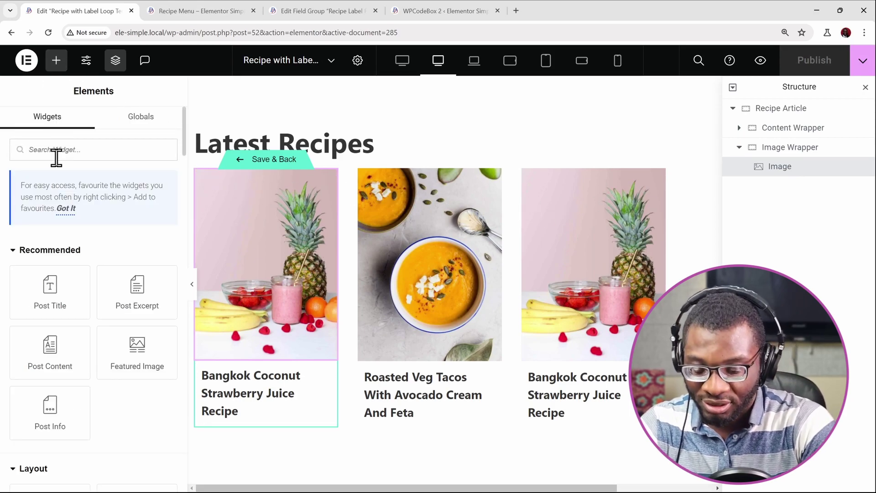
type("shor")
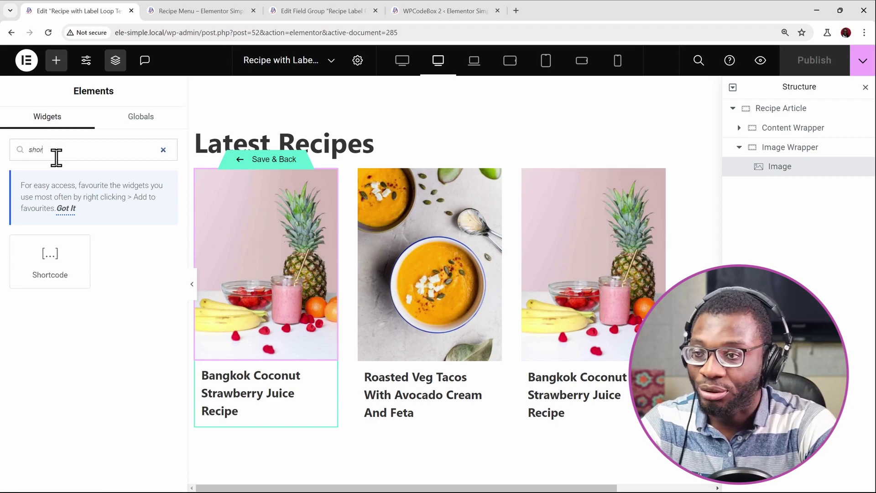
left_click_drag(50, 260, 266, 352)
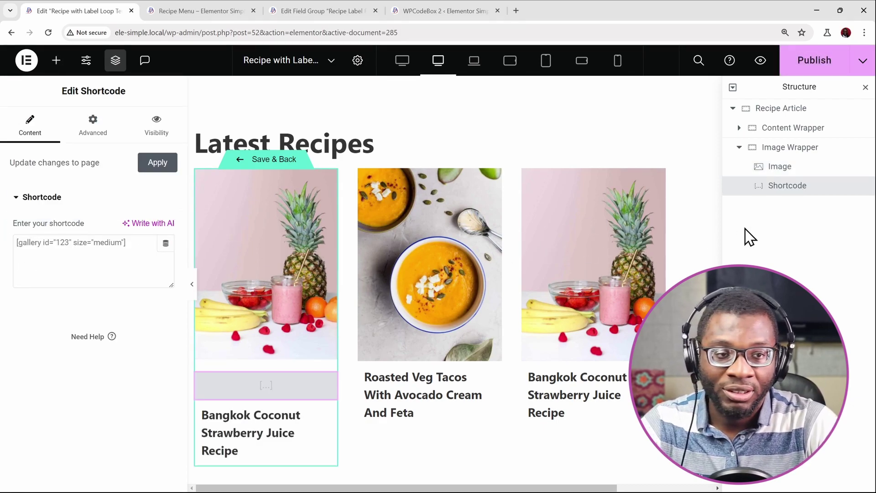
left_click(96, 268)
type("[dd-term-images tax=\"your_taxonomy_name\" field=\"your_field_name\" block-class=\"your_item_block_class\" link=\"true\"]")
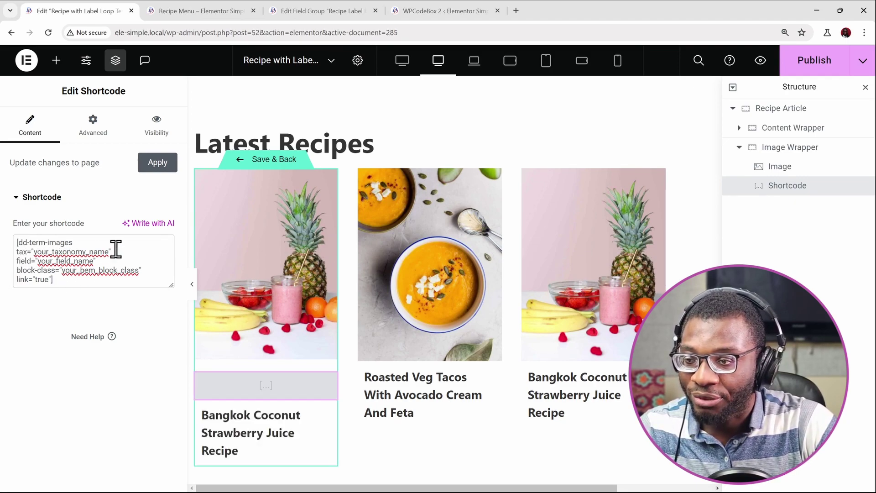
Copy the recipe-label taxonomy key from ACF's Recipe Labels taxonomy, then return to Elementor
left_click(308, 12)
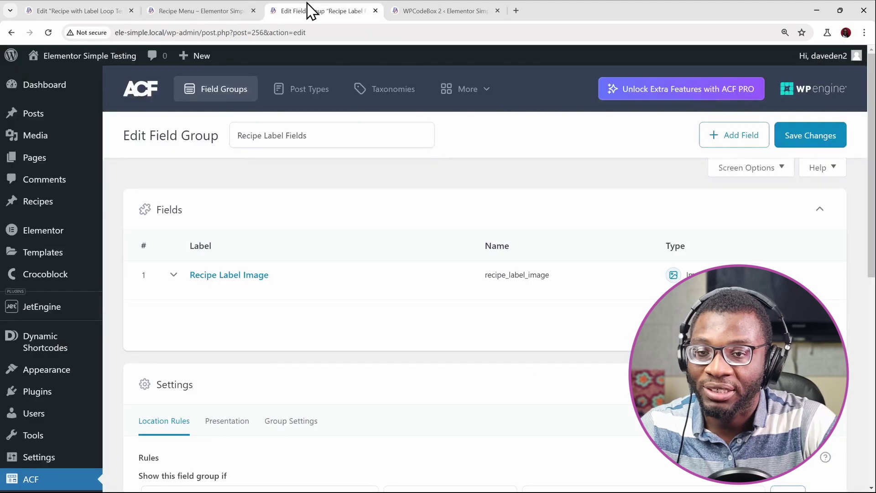
scroll(137, 228, "down", 3)
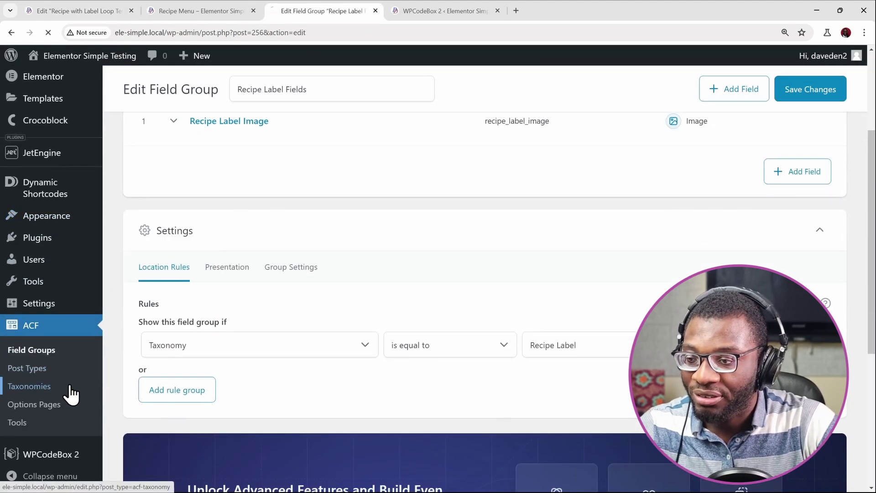
left_click(72, 389)
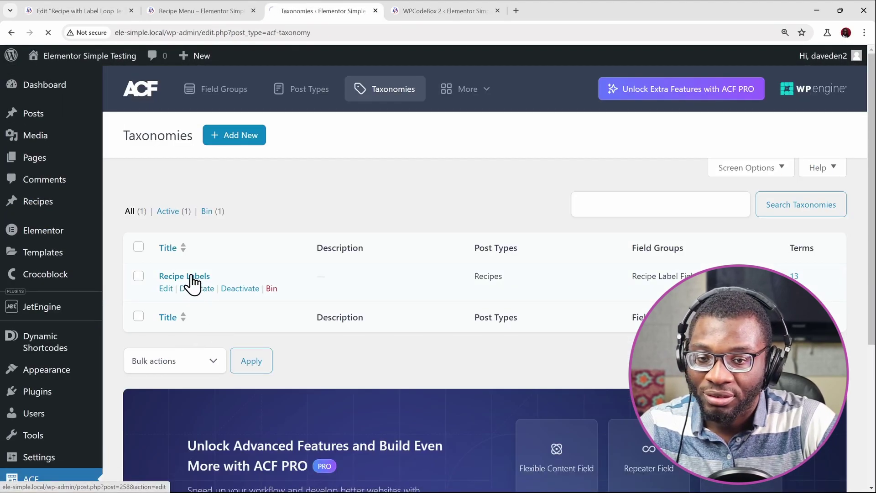
scroll(343, 274, "down", 3)
double_click(224, 269)
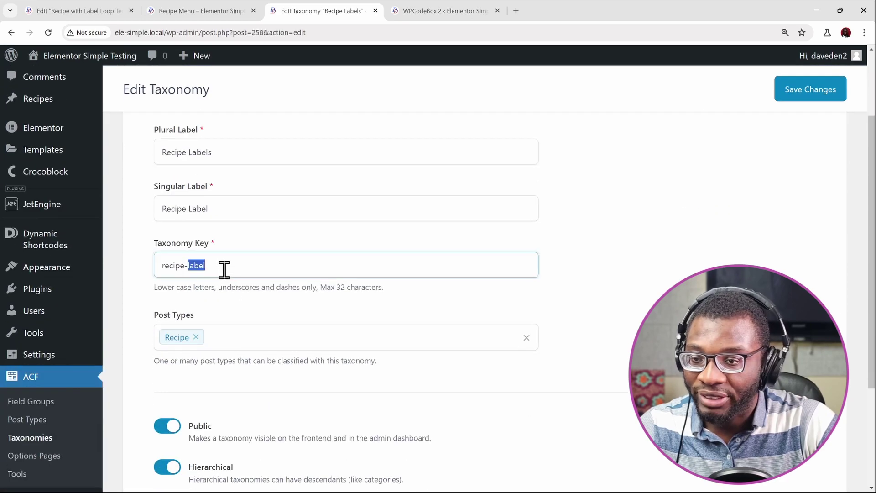
triple_click(224, 269)
key("ctrl+c")
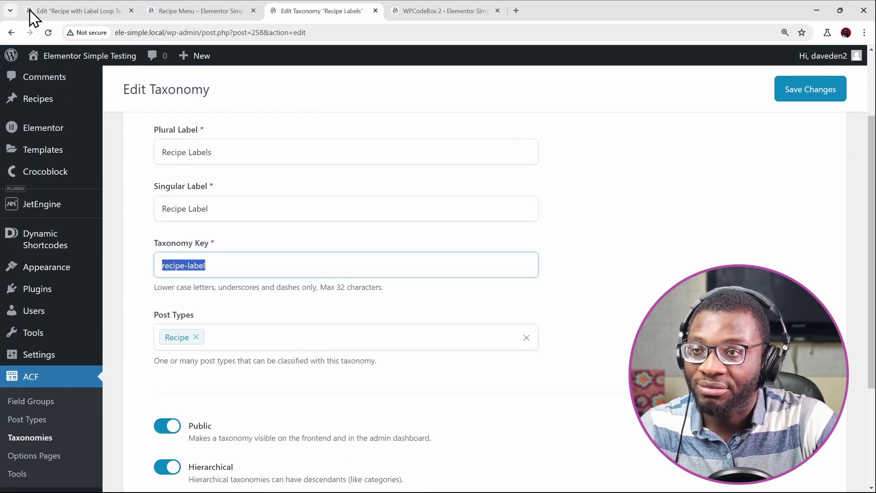
left_click(41, 10)
Replace the your_taxonomy_name placeholder with recipe-label in the shortcode's tax attribute
left_click(126, 252)
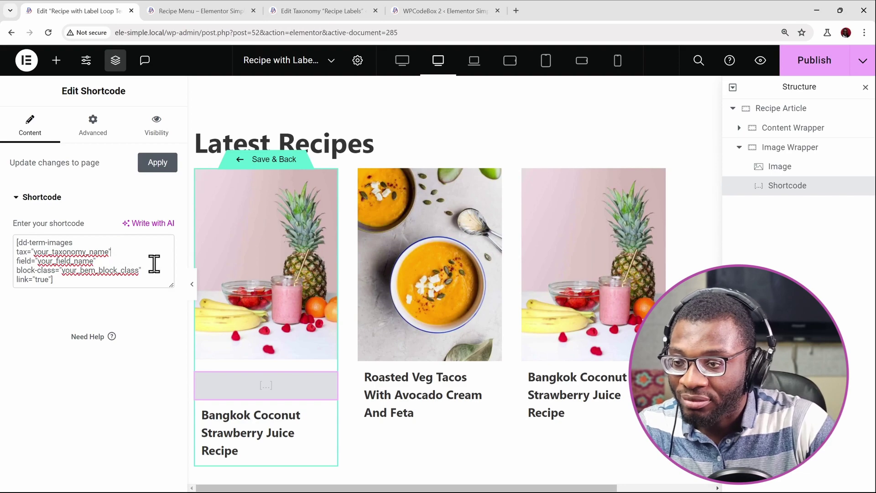
key("shift+Left")
key("shift+Left")
key("shift+Left")
key("shift+Left")
key("shift+Left")
key("shift+Left")
key("shift+Left")
key("shift+Left")
key("shift+Left")
key("shift+Left")
key("shift+Left")
key("shift+Left")
key("shift+Left")
key("shift+Left")
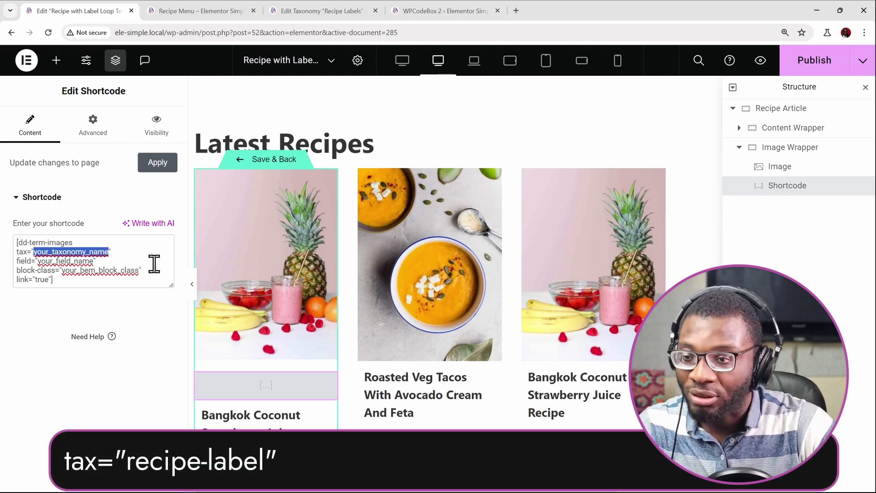
key("ctrl+v")
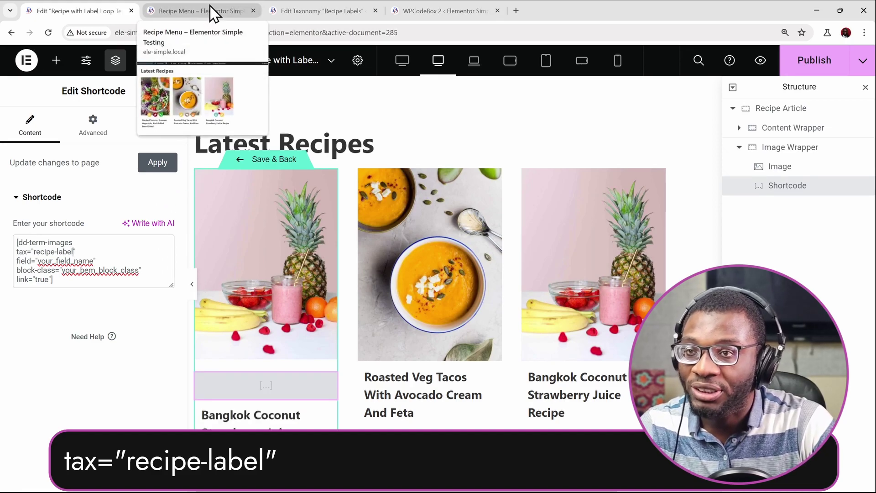
Copy the field name recipe_label_image from Recipe Label Fields and return to the shortcode's field line
left_click(307, 10)
scroll(118, 290, "down", 4)
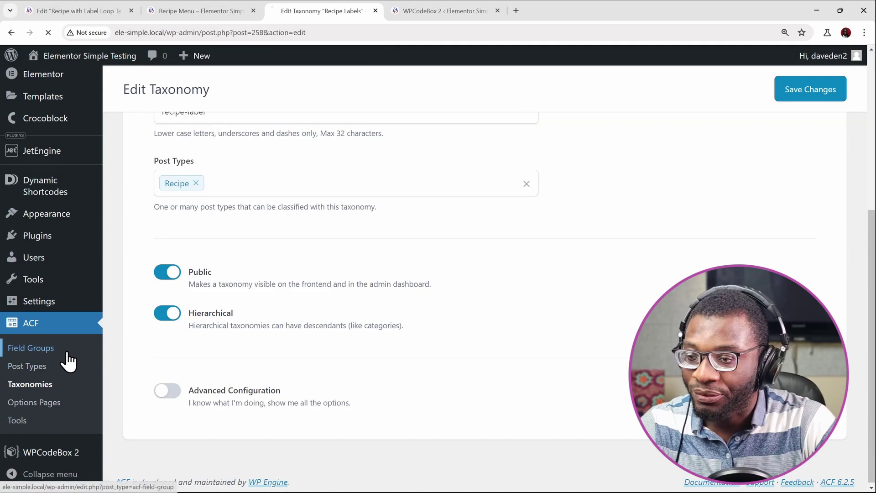
left_click(69, 347)
left_click(173, 315)
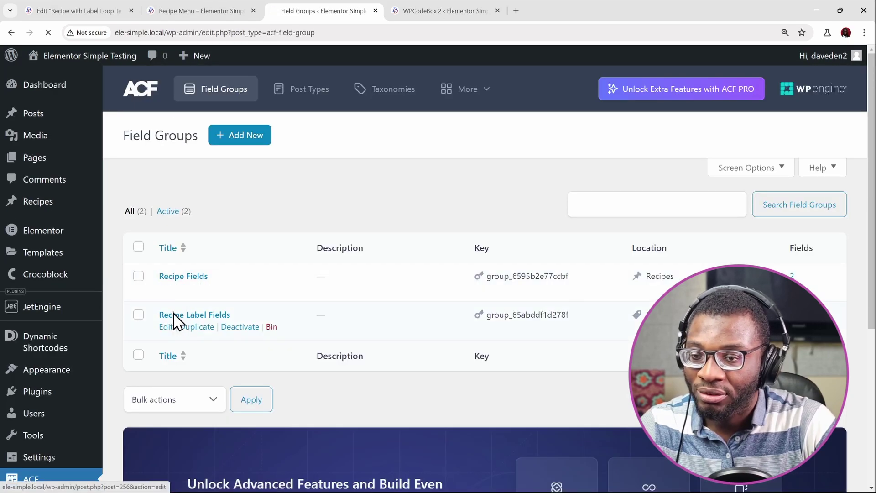
left_click(230, 276)
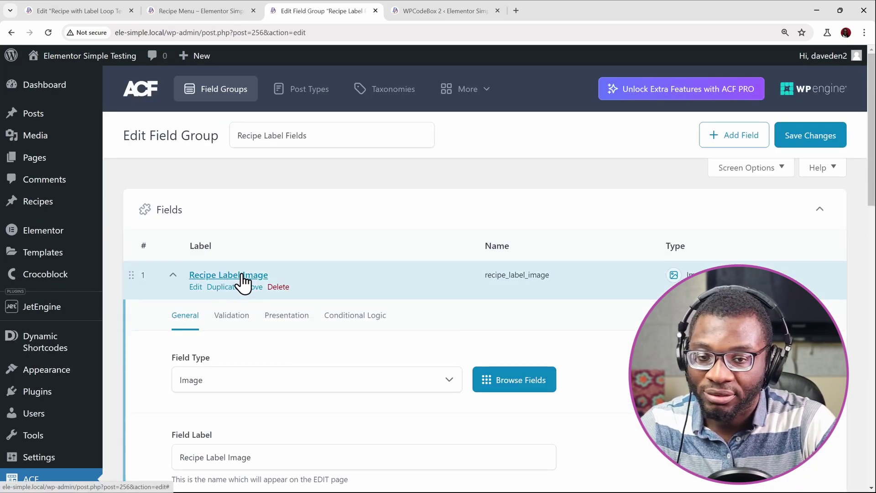
double_click(548, 277)
key("ctrl+c")
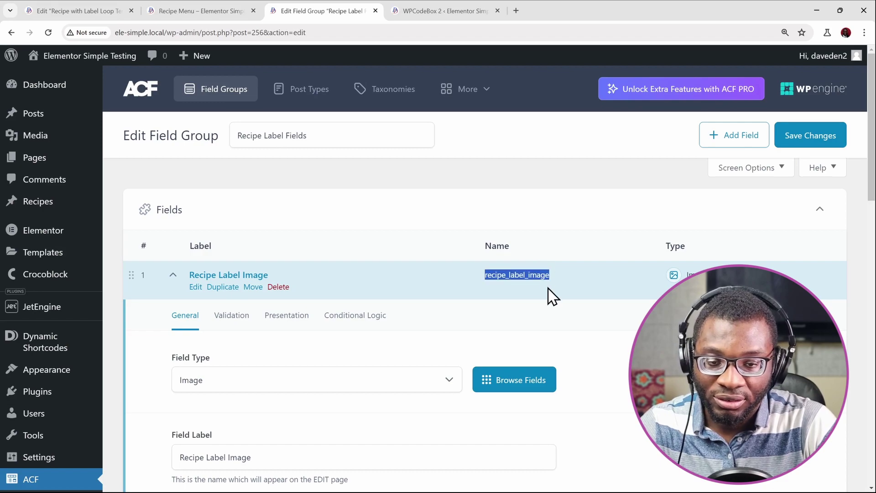
left_click(104, 16)
left_click(109, 259)
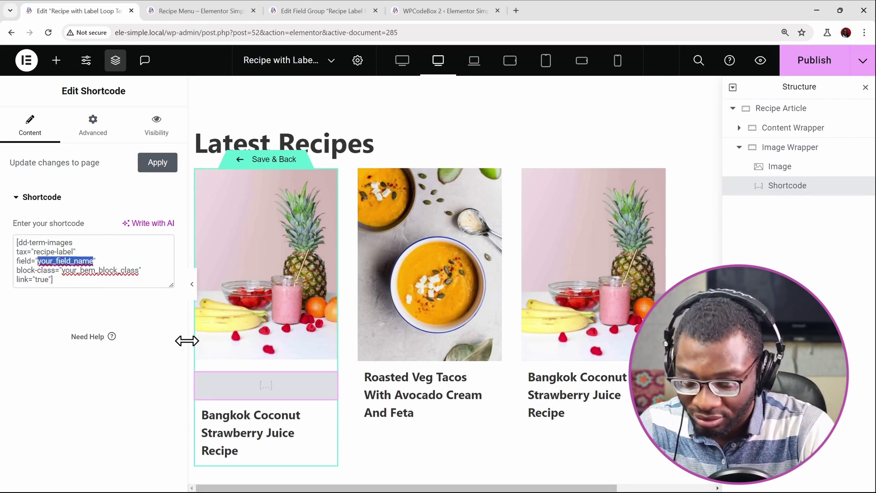
Set field="recipe_label_image" and block-class="recipe-category" in the shortcode, fixing a stray quote
key("ctrl+v")
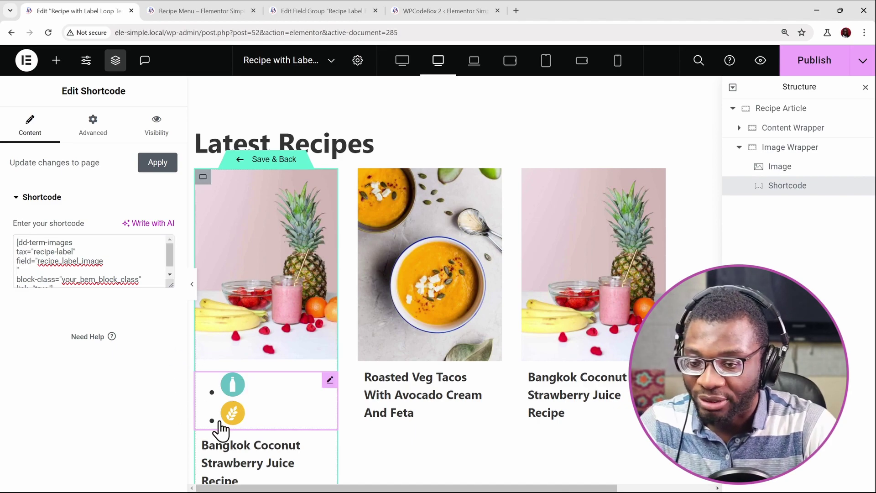
scroll(104, 275, "down", 1)
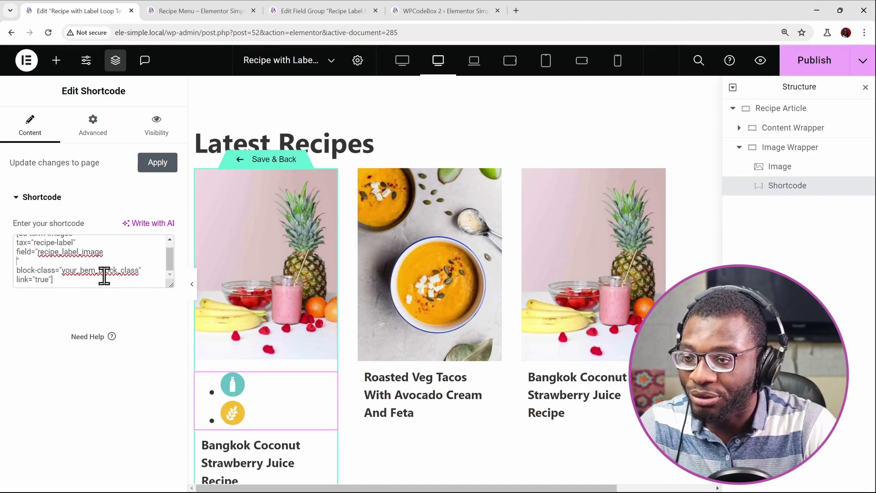
left_click(154, 270)
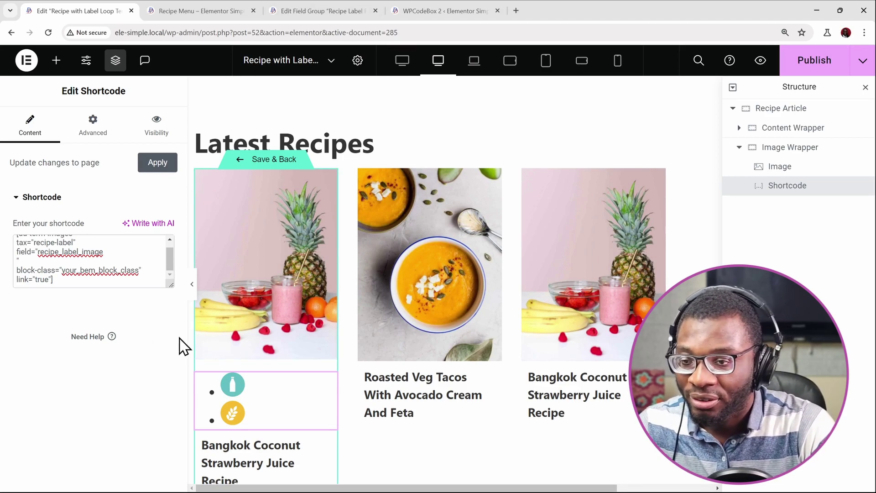
key("BackSpace")
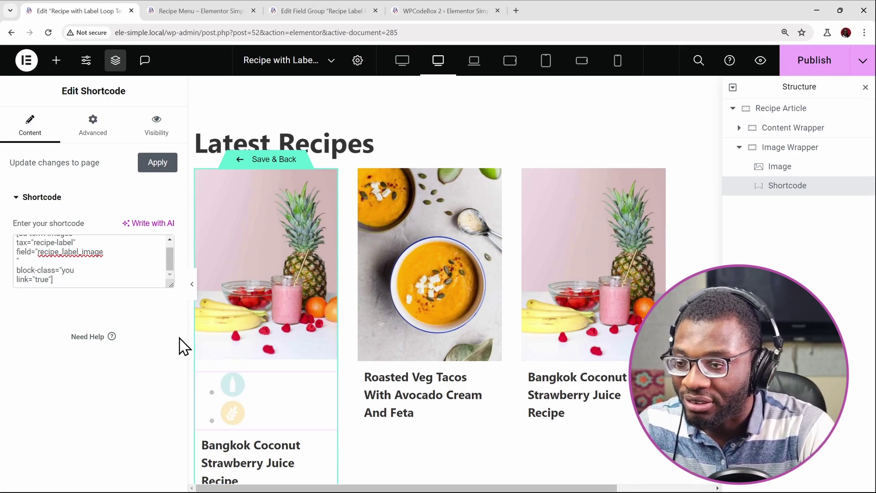
key("BackSpace")
key("BackSpace")
key("BackSpace")
key("BackSpace")
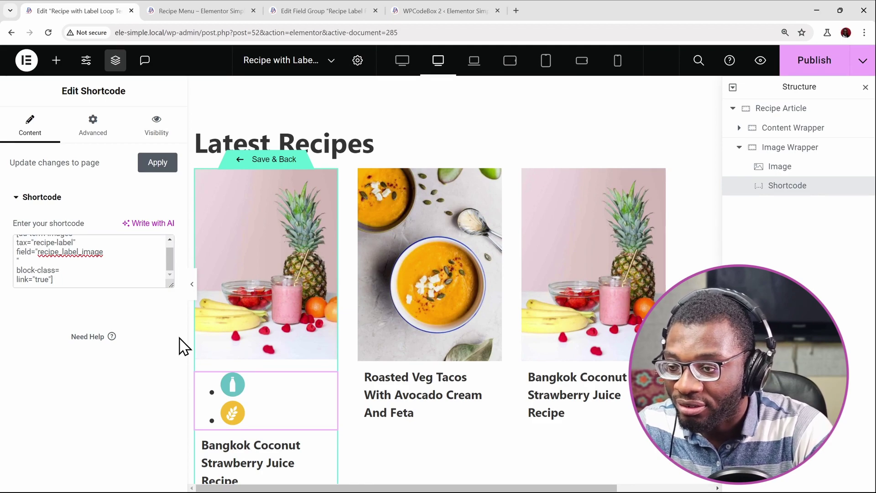
type("\"rec")
type("ipe")
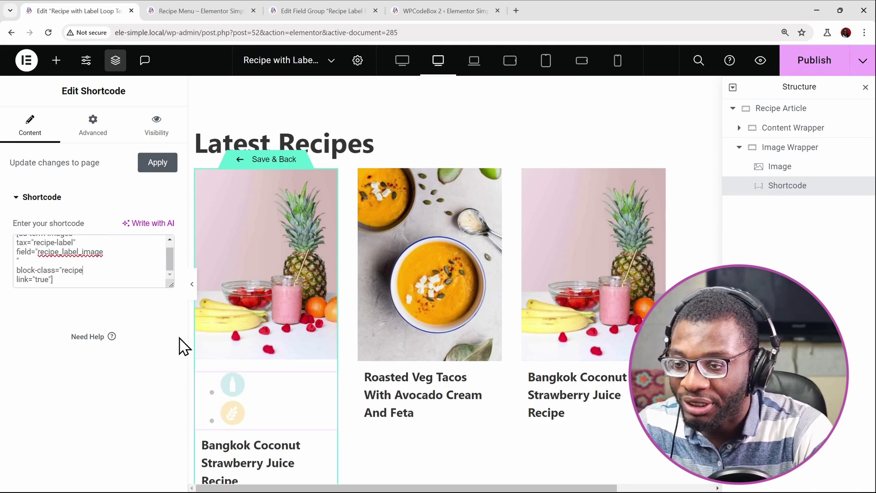
type("-categ")
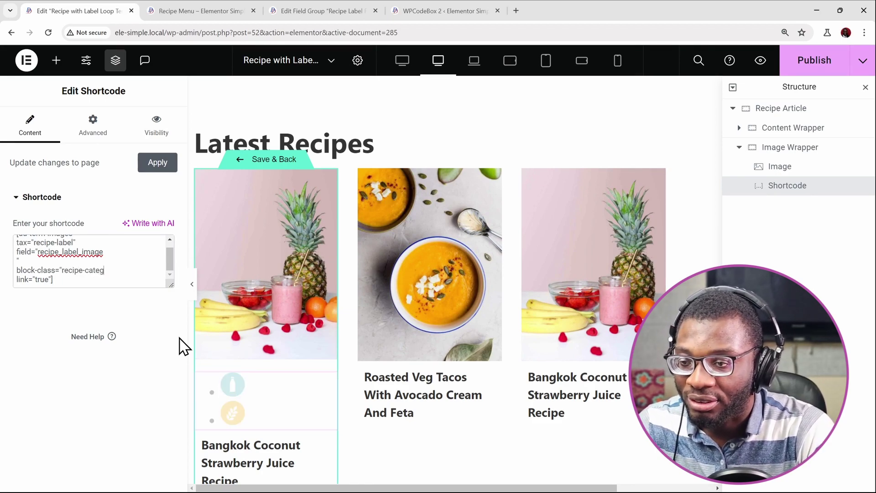
type("ory\"")
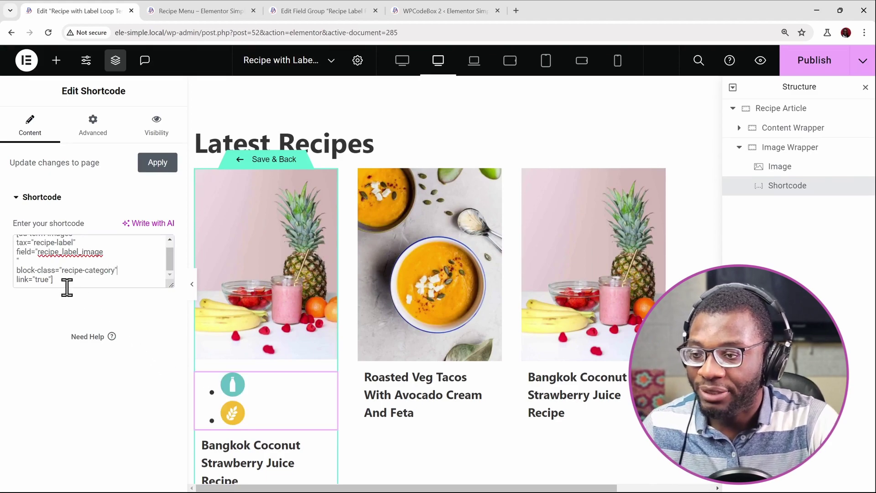
left_click(63, 261)
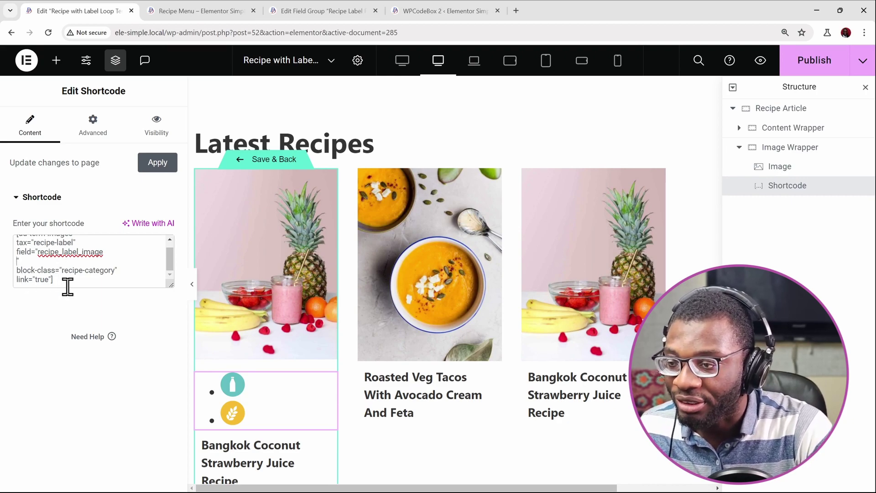
key("BackSpace")
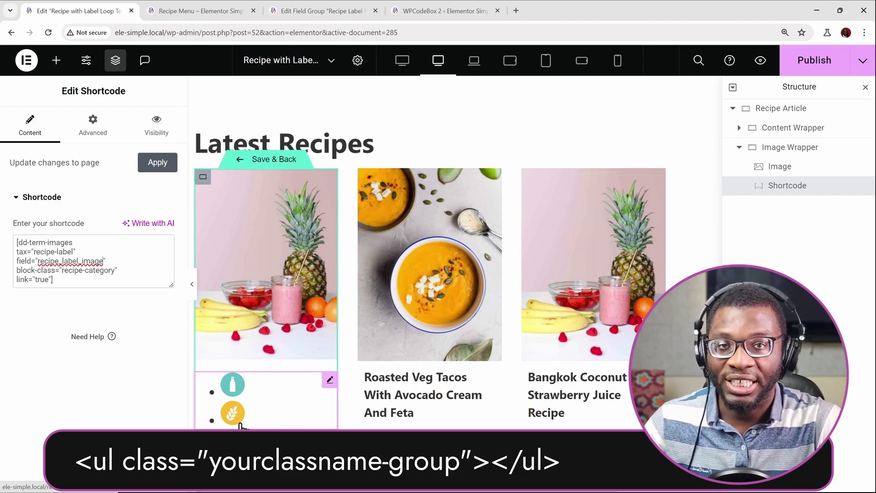
Add custom CSS .recipe-category-group with list-style: none, padding: 0 and margin: 0
left_click(94, 137)
scroll(133, 239, "down", 10)
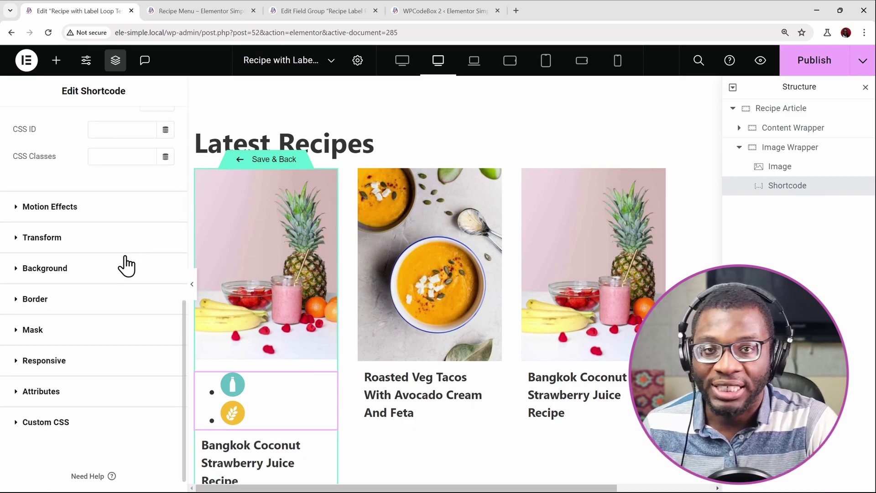
left_click(98, 404)
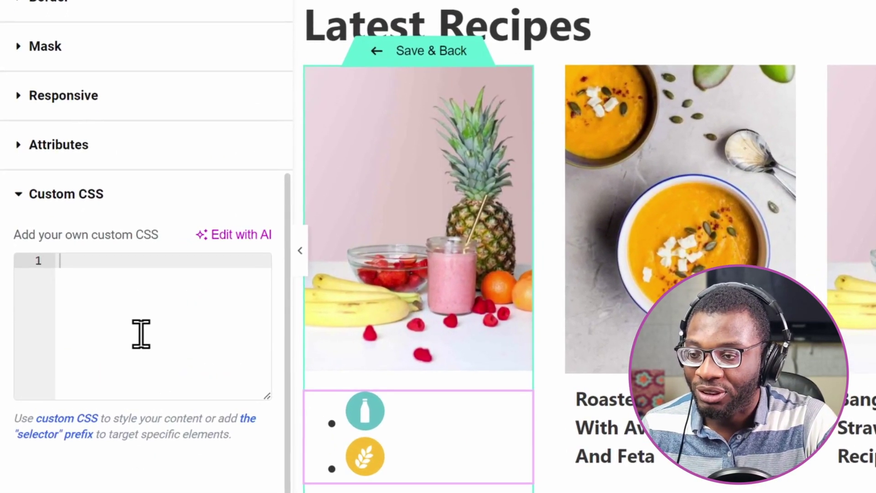
type(".reci")
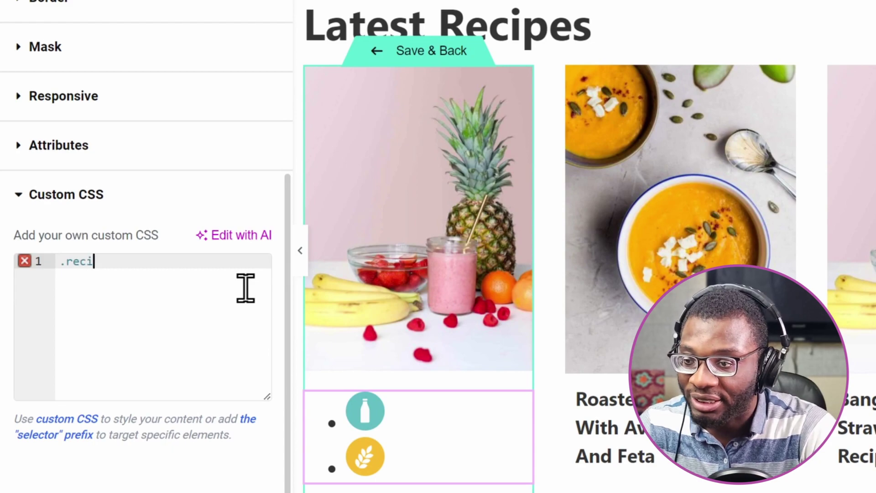
type("pe-cate")
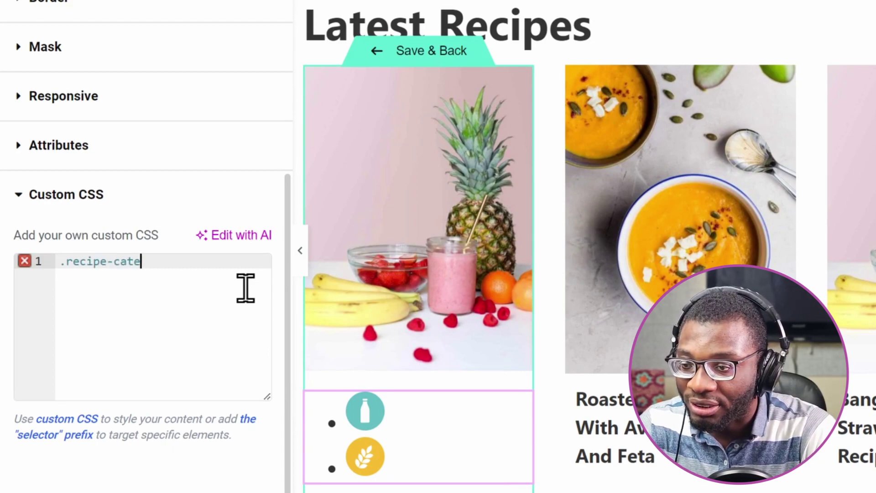
type("gory-grou")
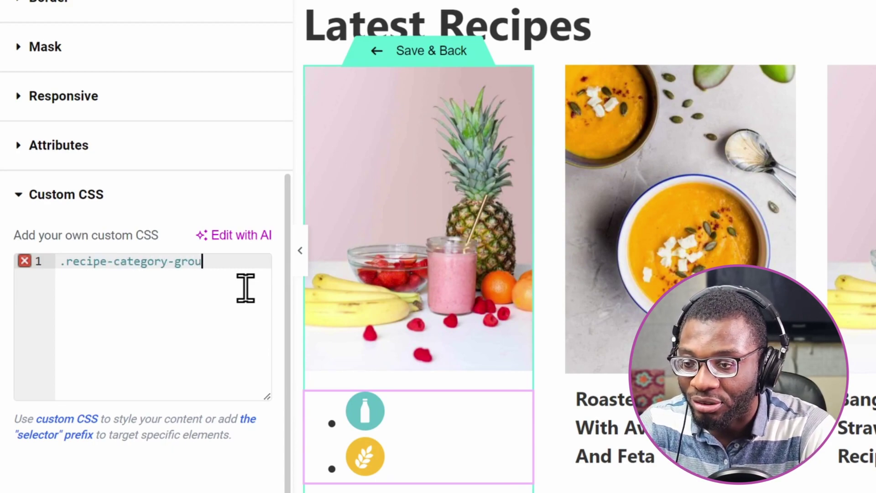
type("p{")
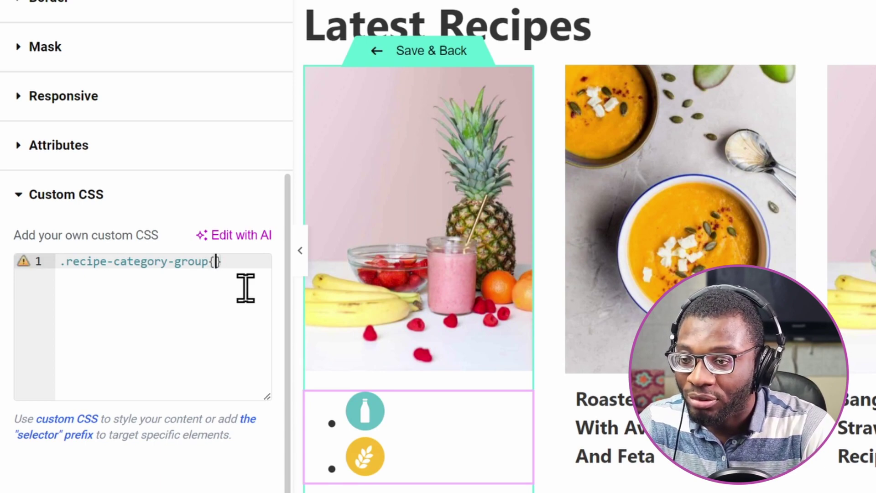
key("Return")
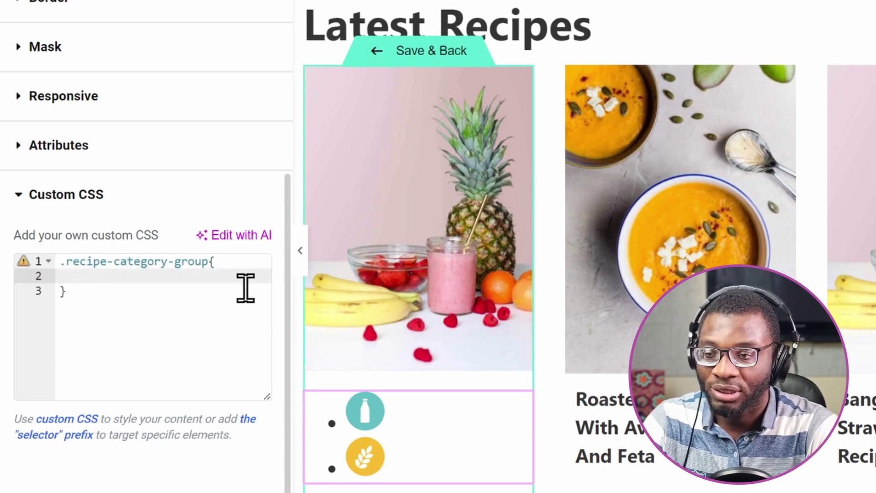
type("l")
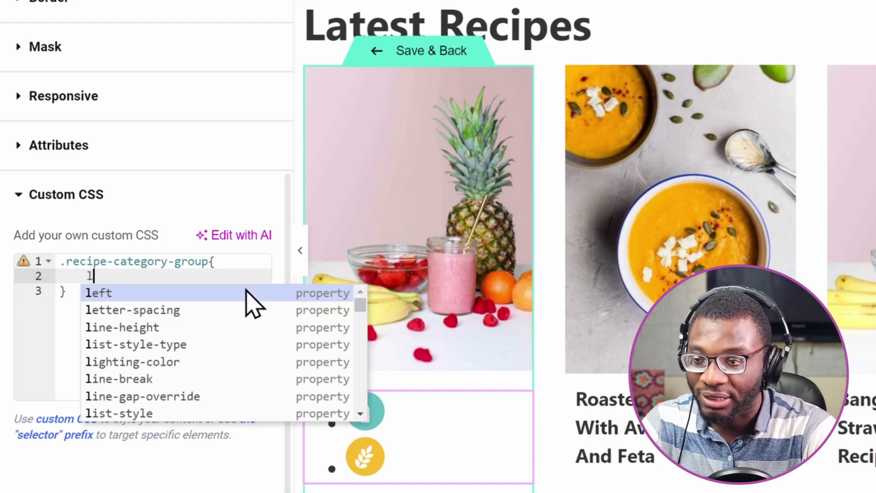
type("ist-style: none;")
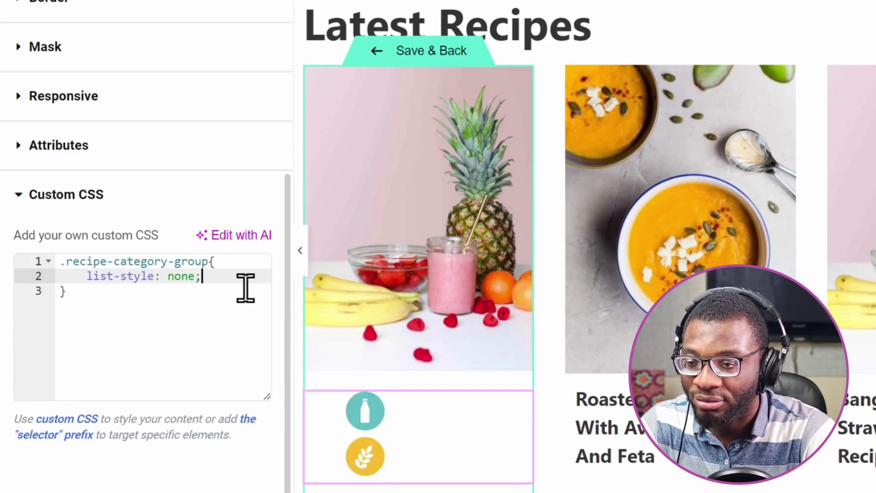
key("Return")
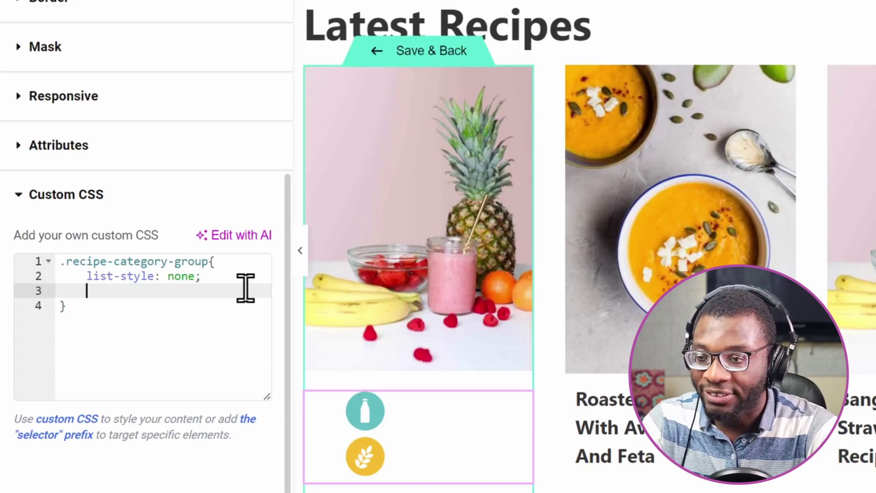
type("padding: 0;")
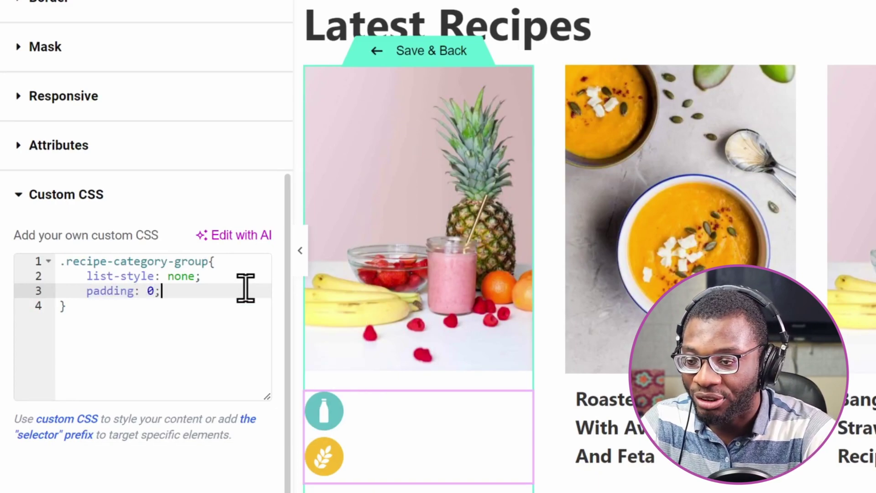
key("Return")
type("margin")
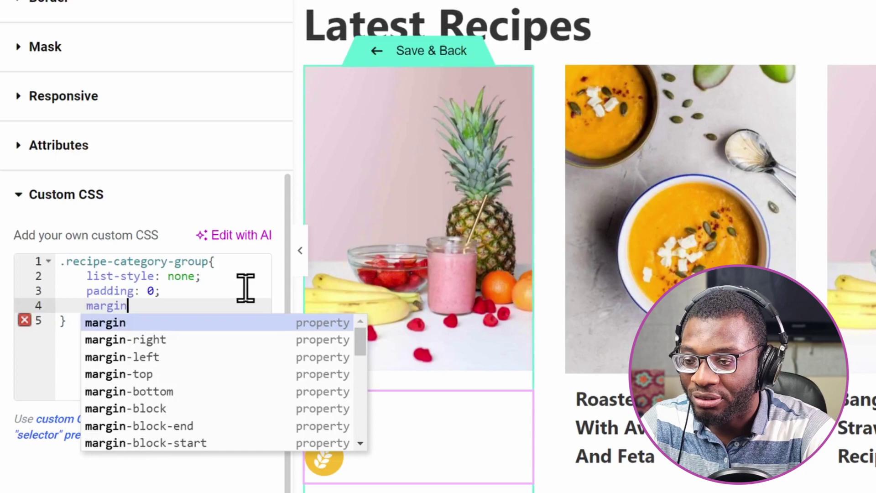
type(": 0")
key("Return")
key("Return")
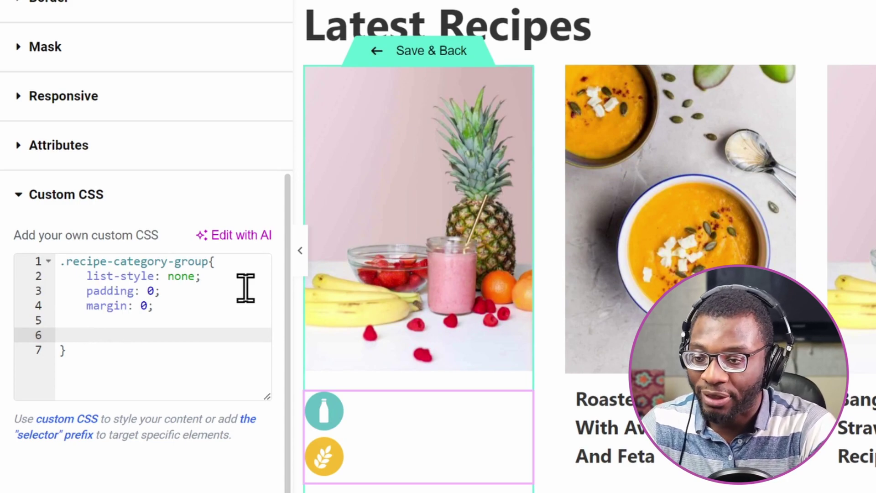
Add display: flex, gap: 1rem and width: 100 to the .recipe-category-group rule
type("display: flex;")
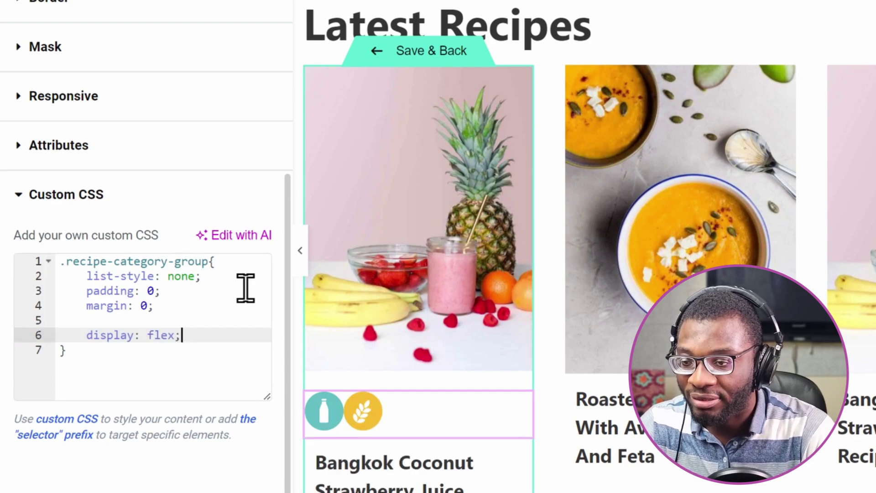
key("Return")
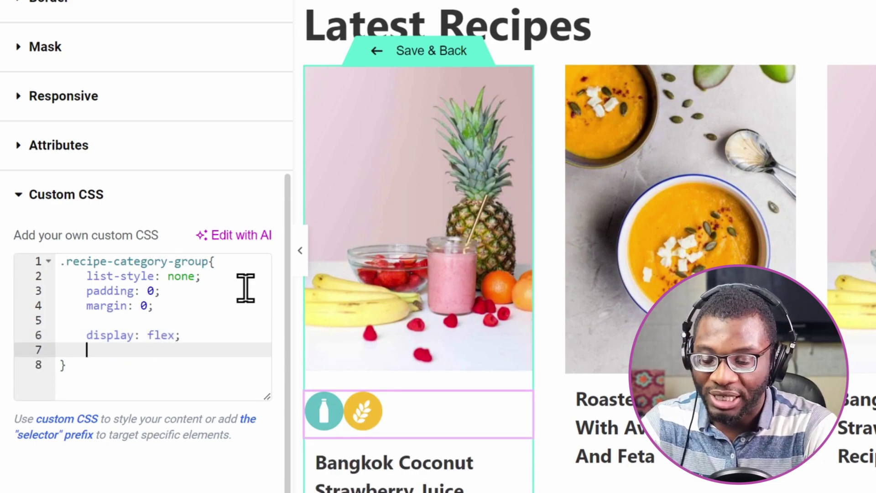
type("gap: ")
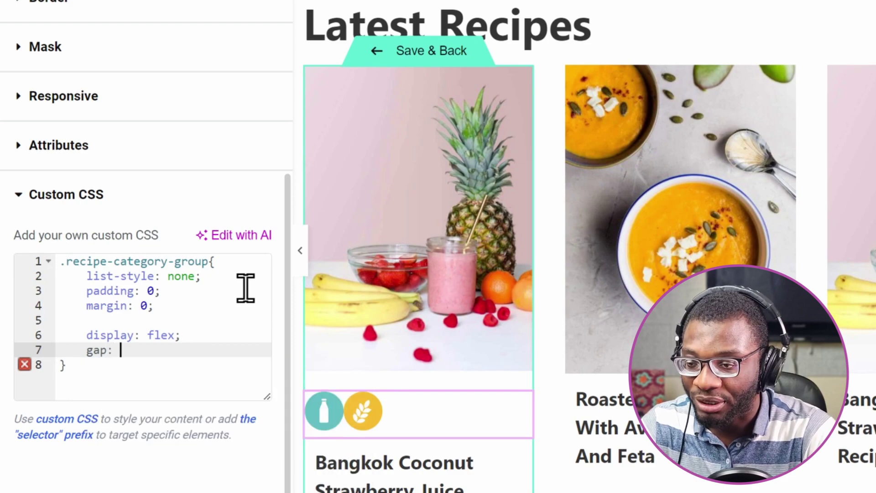
type("1rem;")
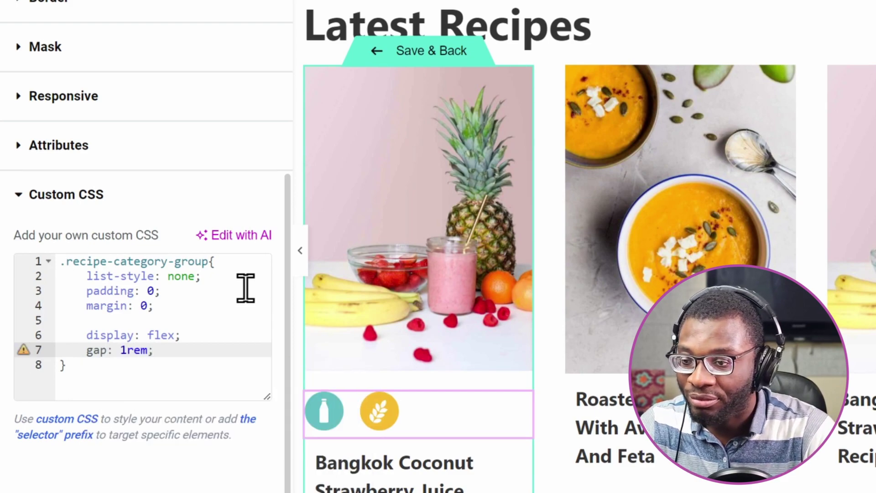
key("Return")
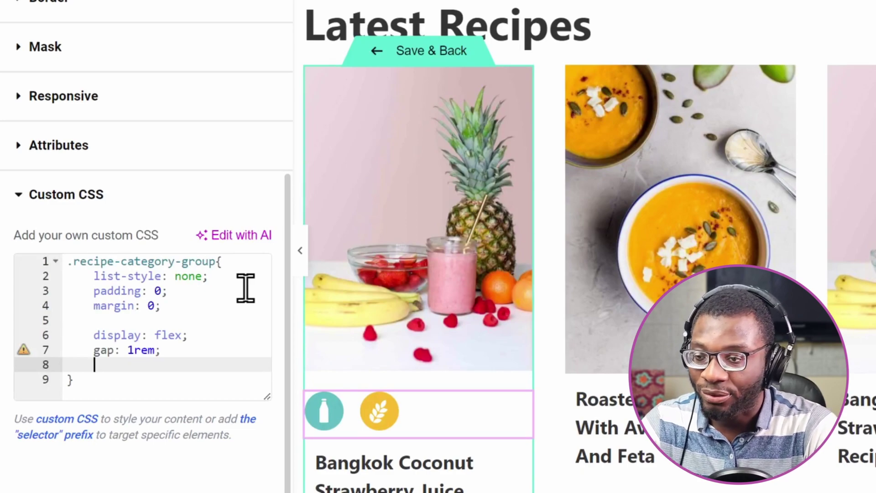
type("width: 100%;")
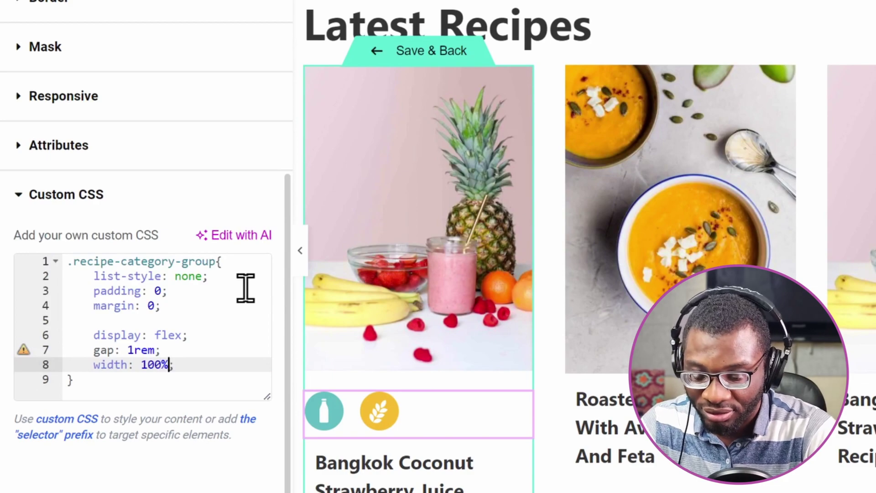
key("Up")
key("Return")
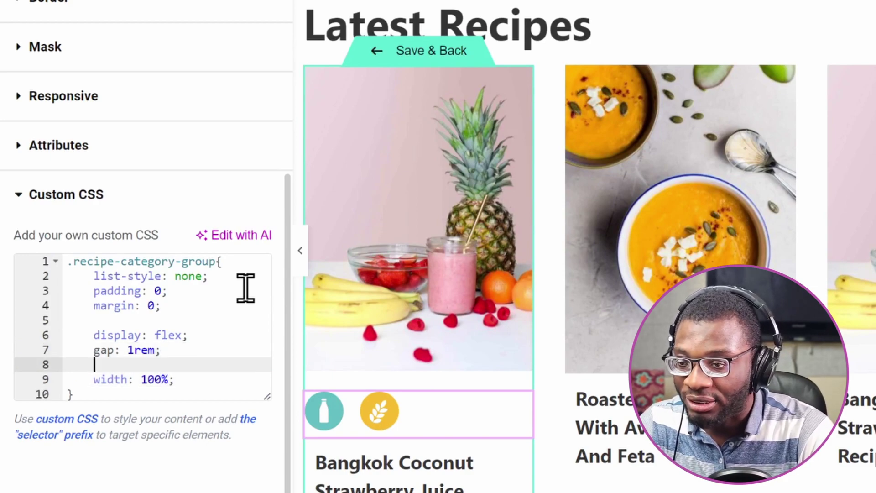
Add justify-content: center and align-items: center to the rule, then complete the width value
type("jus")
key("Return")
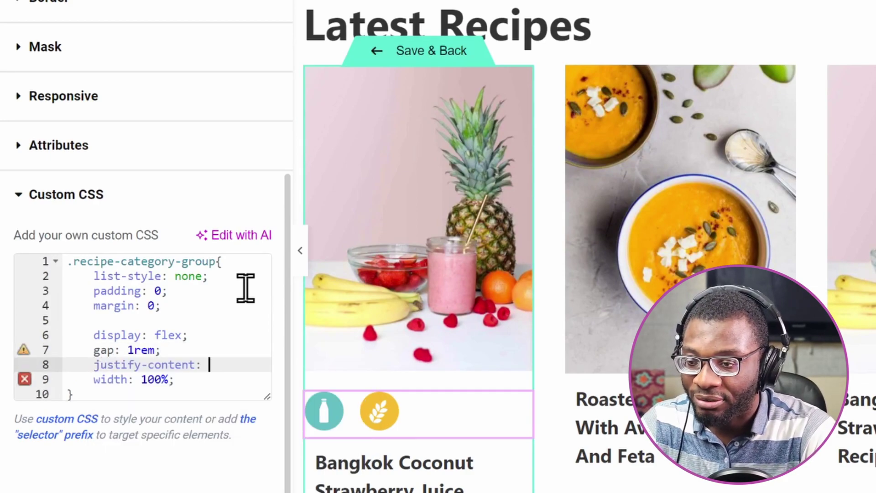
type("center;")
key("Return")
type("al")
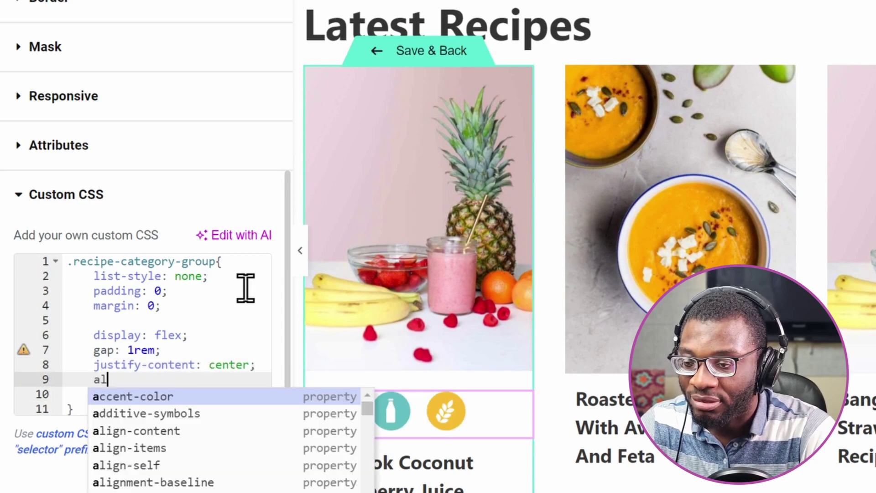
type("ign-item")
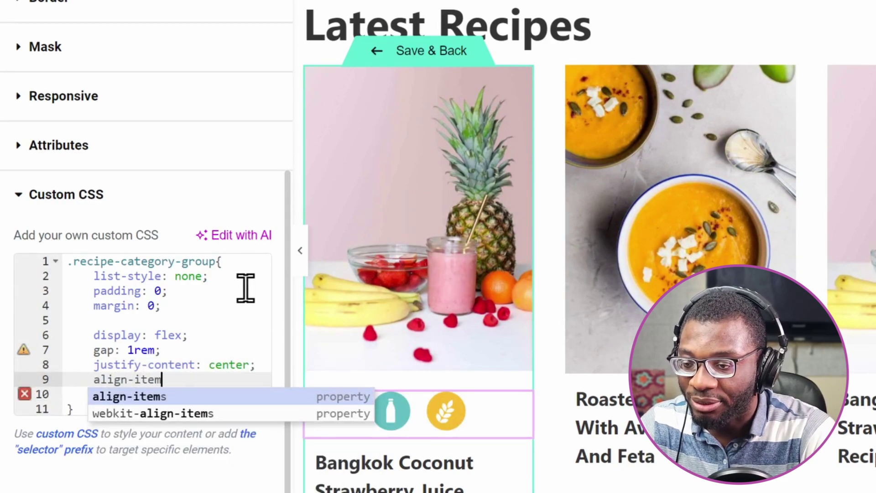
type("s: center;")
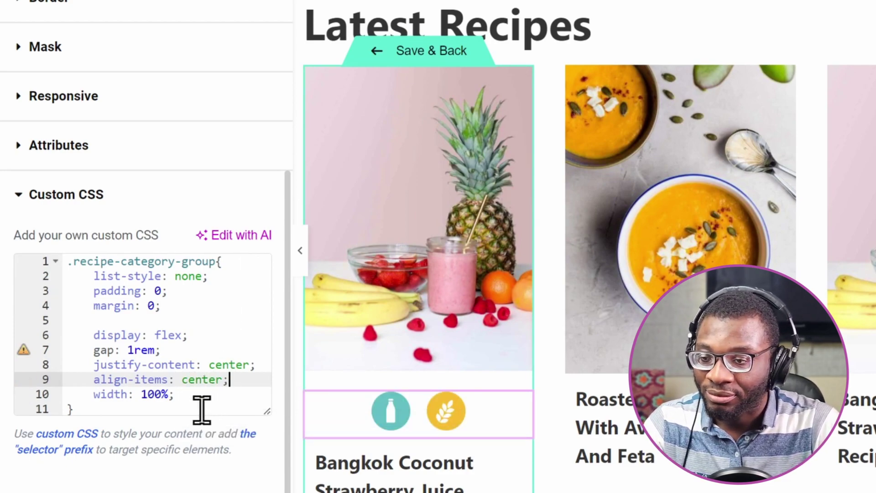
left_click(207, 396)
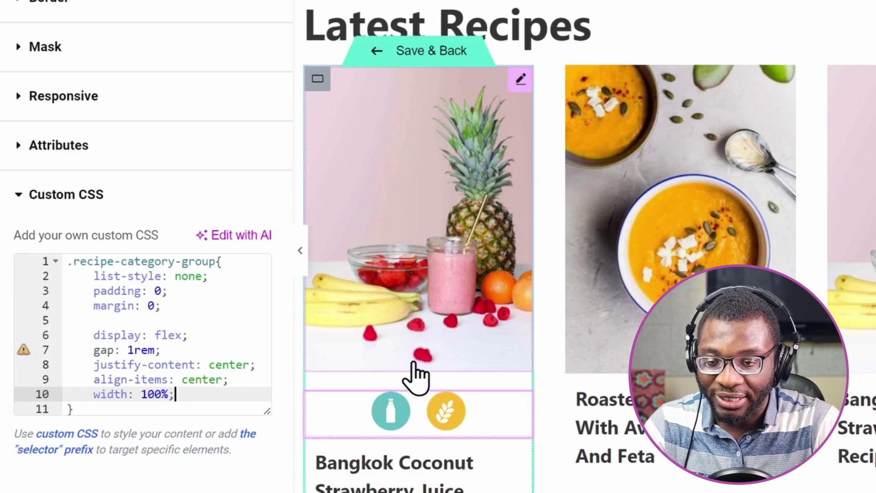
Add position: absolute; after the margin rule in the .recipe-category-group CSS
left_click_drag(229, 292, 225, 303)
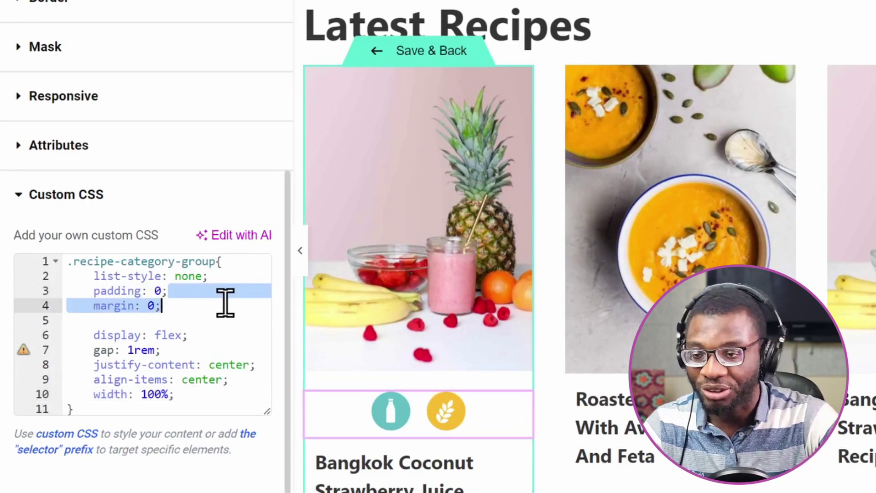
left_click(225, 305)
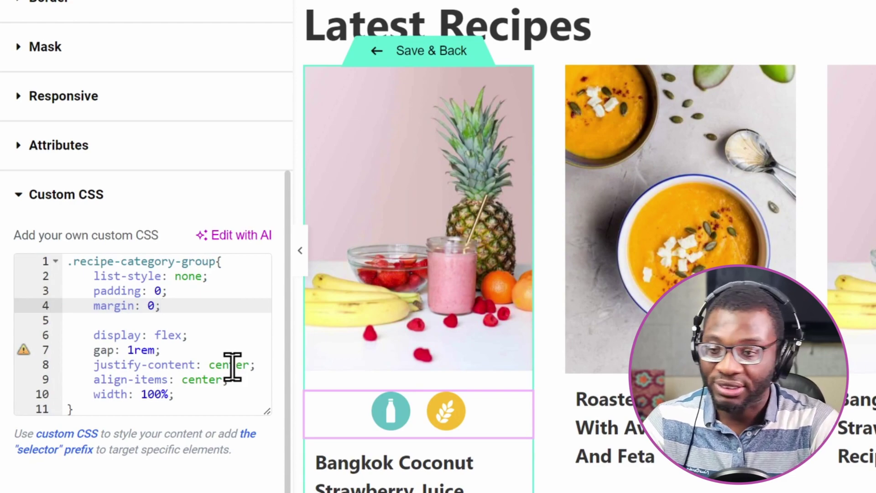
key("Return")
key("Return")
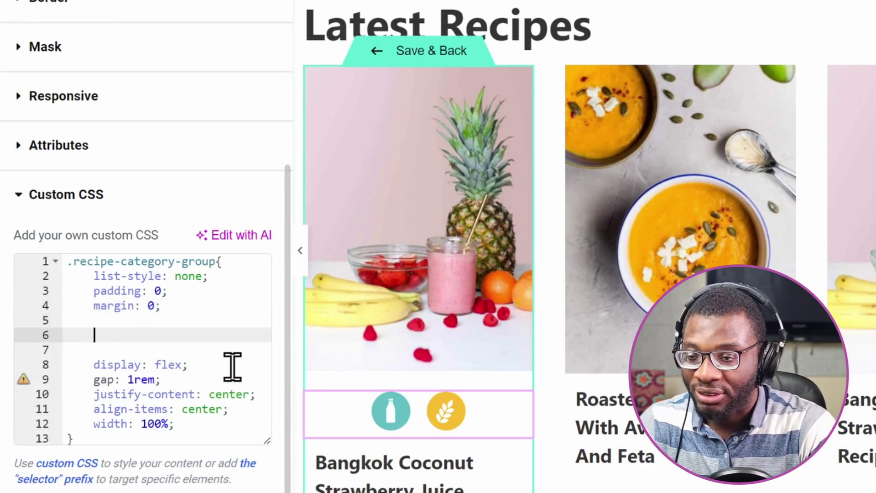
type("pos")
key("Return")
type("ab")
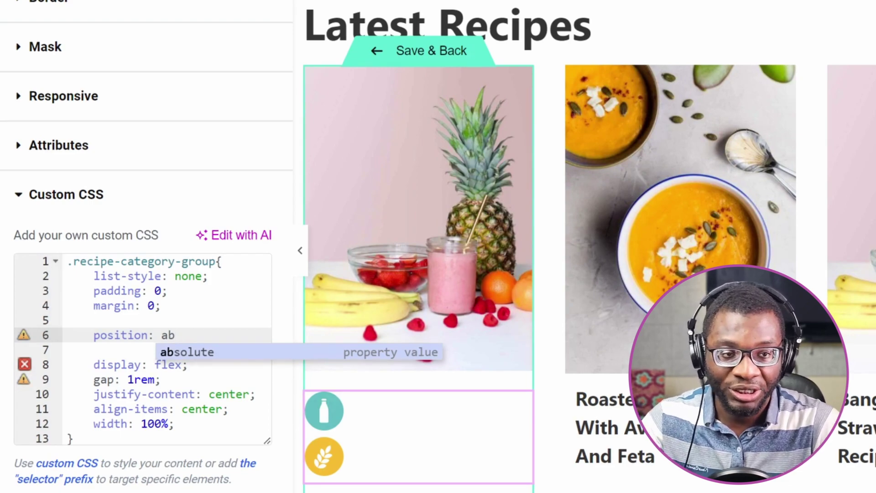
left_click(233, 352)
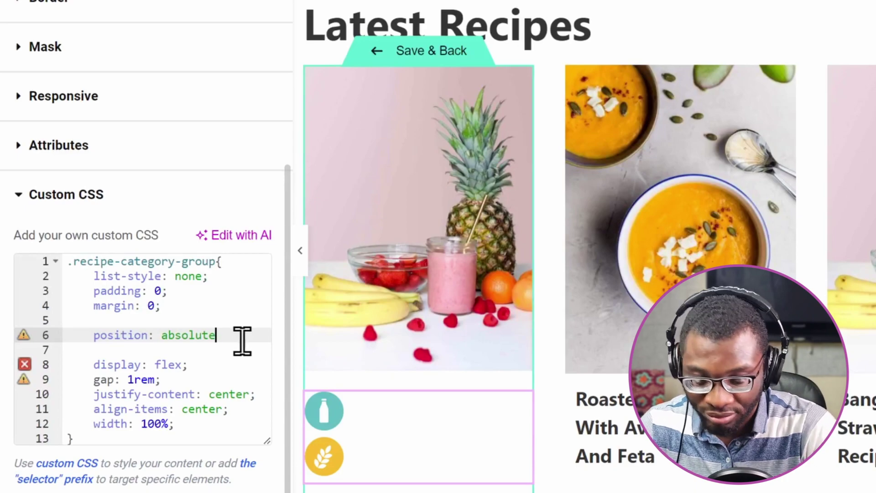
type(";")
Add bottom: 0; to the rule and publish the loop template
key("Return")
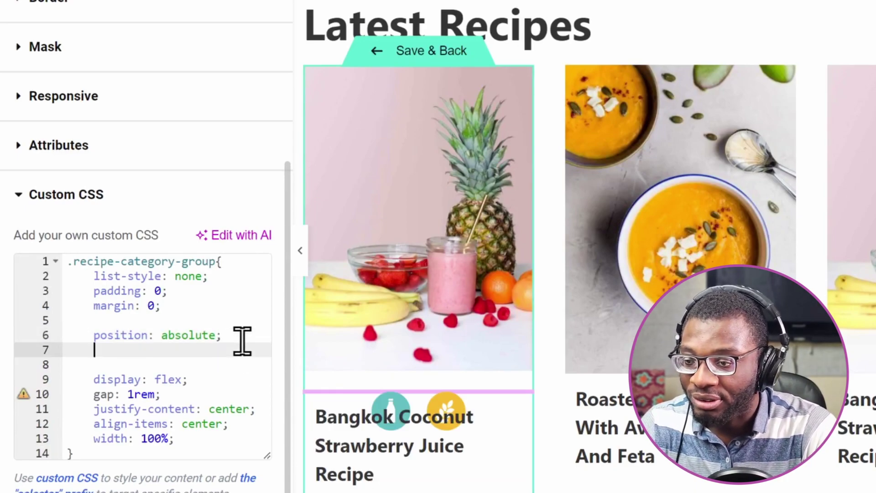
type("bottom: ")
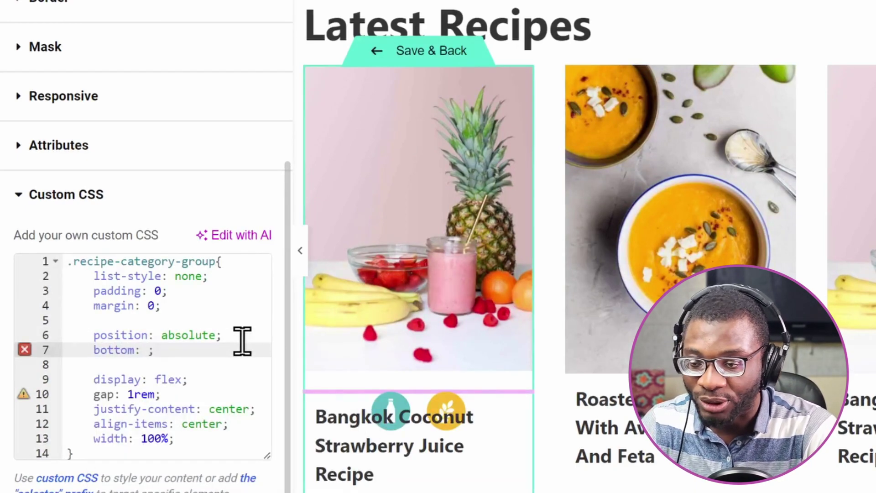
type("0;")
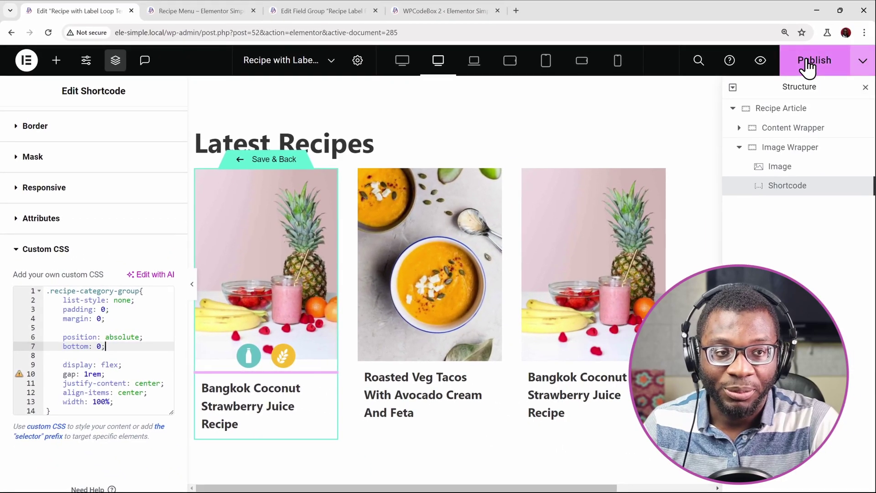
left_click(855, 51)
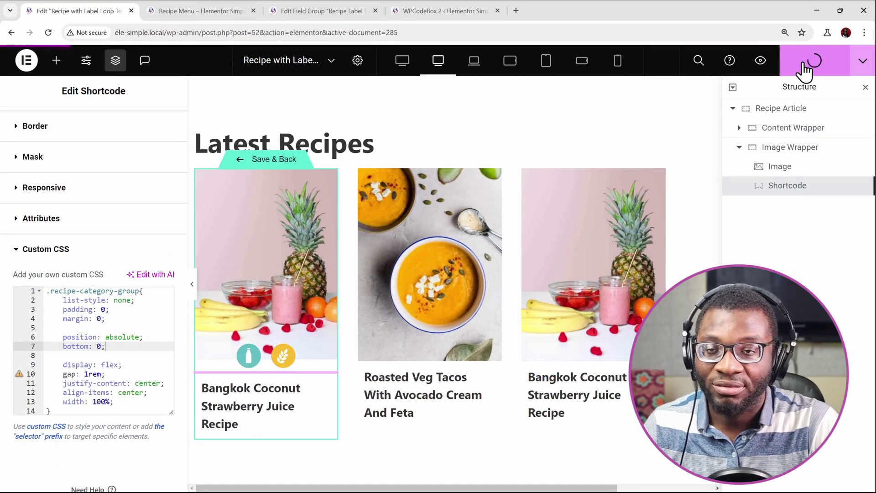
Preview the Recipe Menu page and check the Latest Recipes cards' overlaid label icons
left_click(761, 63)
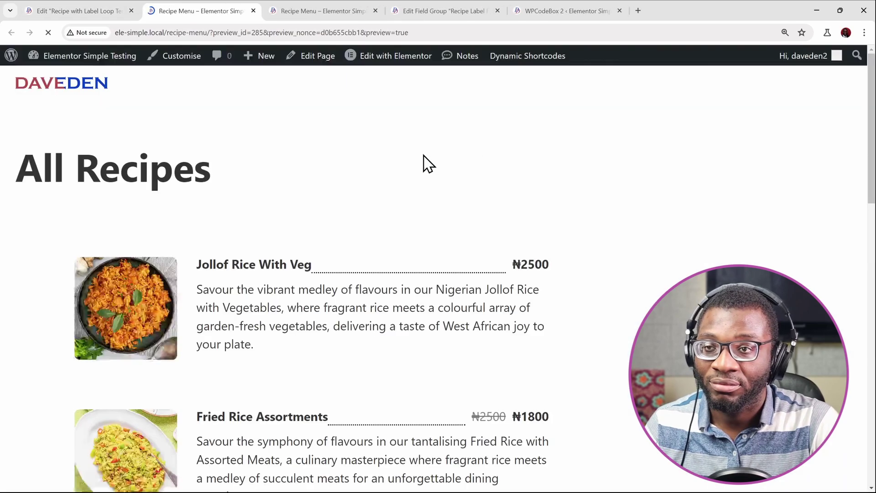
scroll(428, 163, "down", 15)
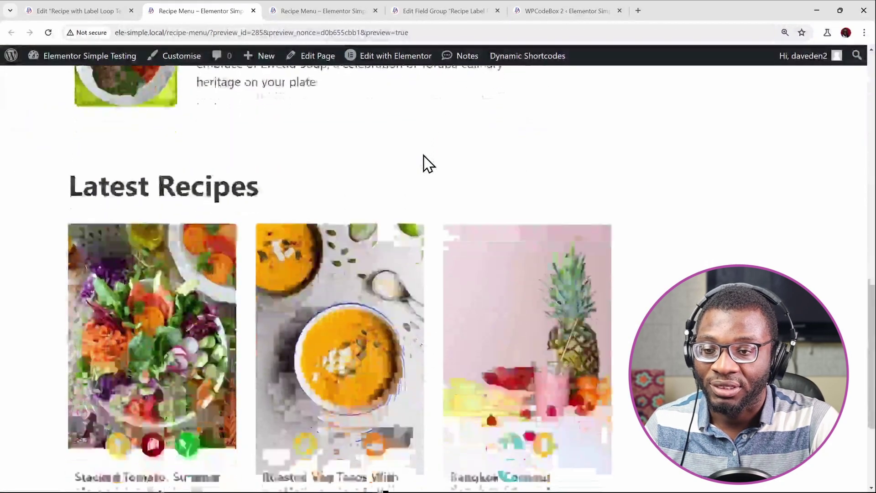
scroll(428, 163, "up", 5)
scroll(423, 153, "up", 3)
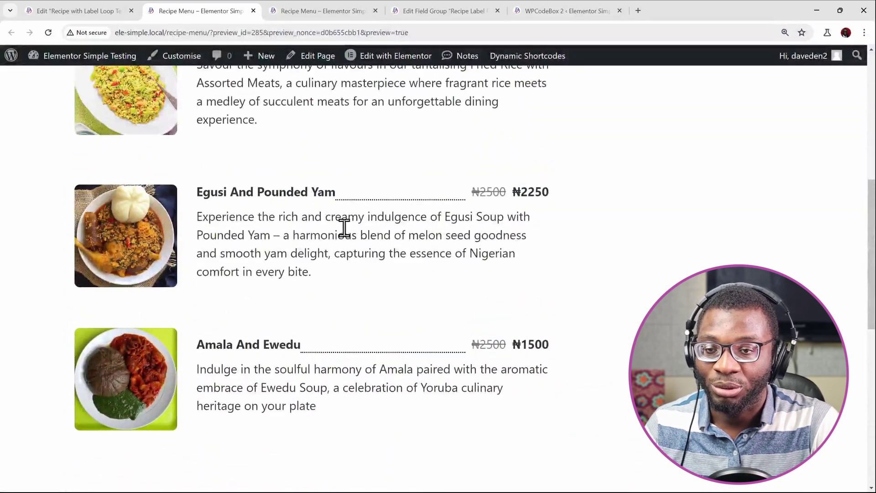
scroll(345, 229, "down", 8)
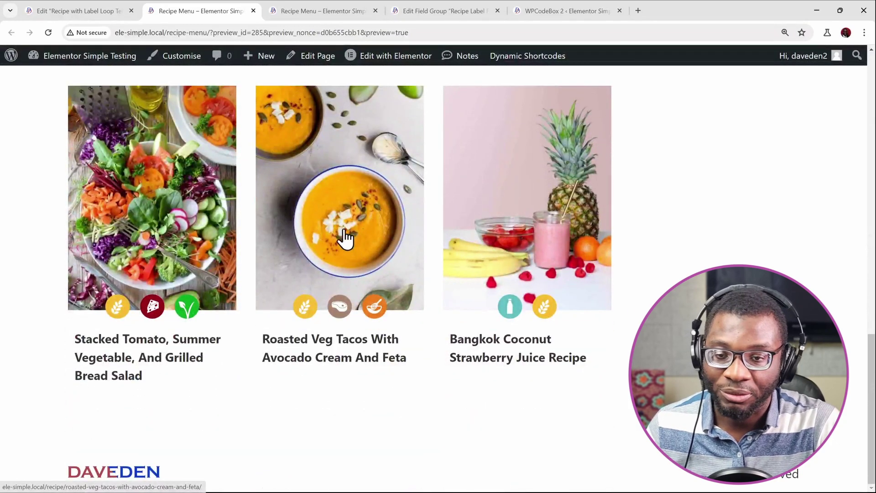